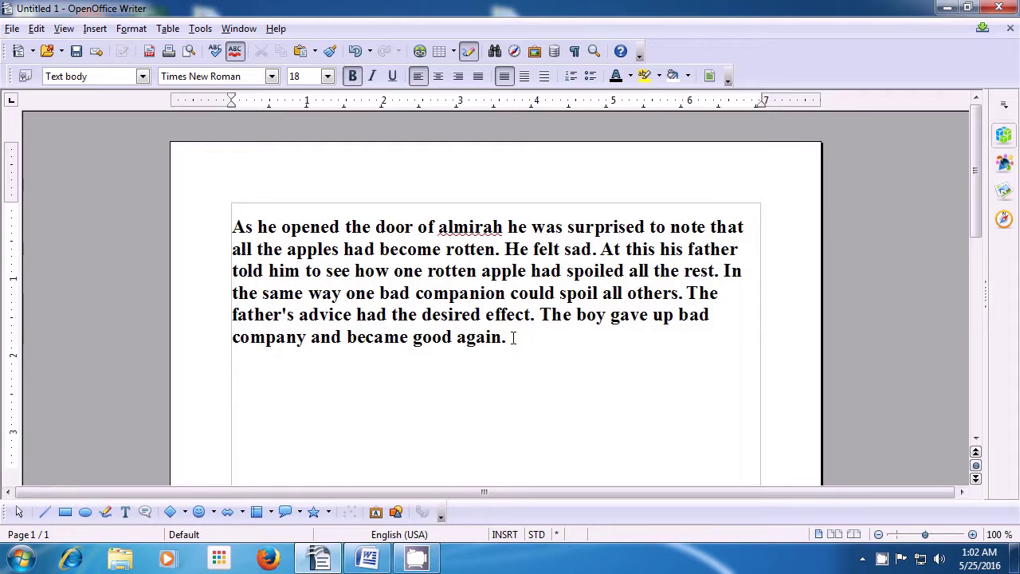
- Insert a page break with no page style after the paragraph's last sentence, and return to the first page
click(95, 29)
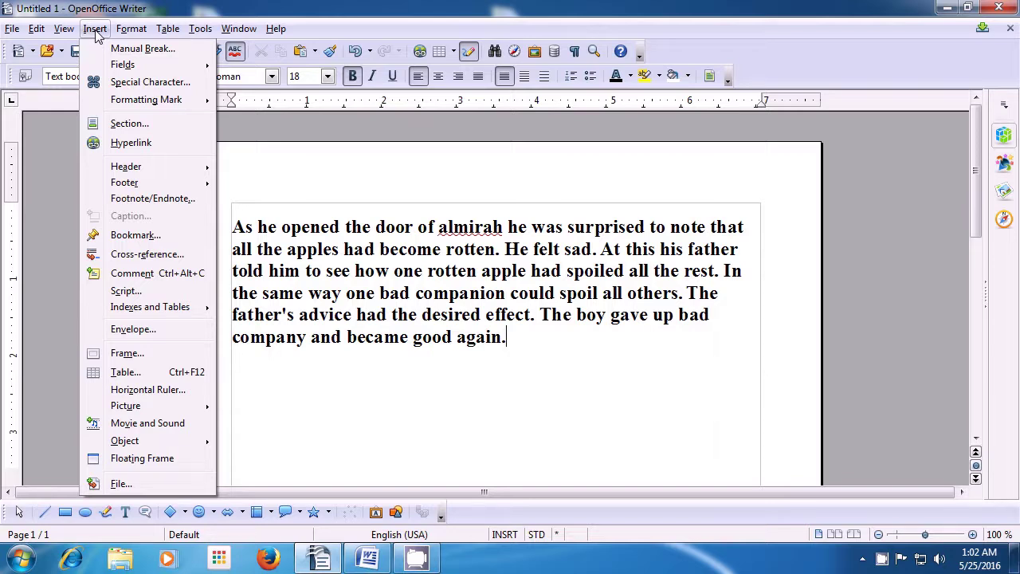
click(122, 53)
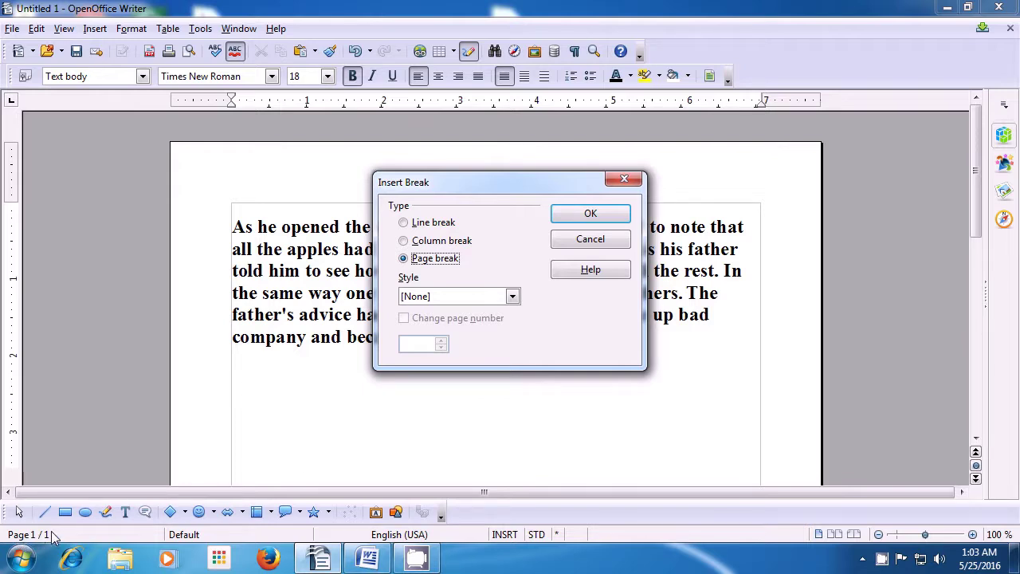
click(590, 215)
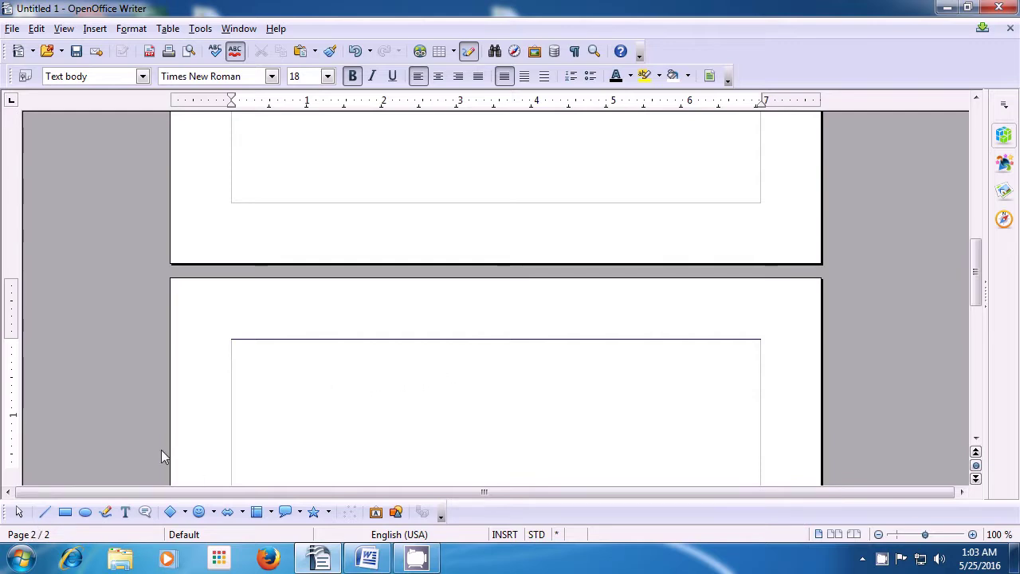
scroll(235, 368, up, 3)
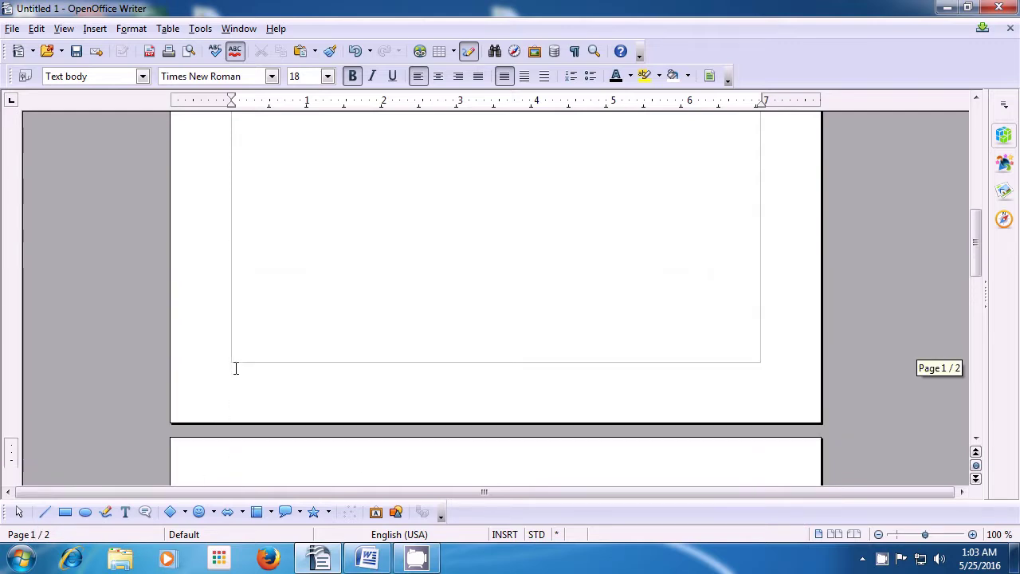
scroll(235, 367, up, 2)
scroll(235, 367, up, 7)
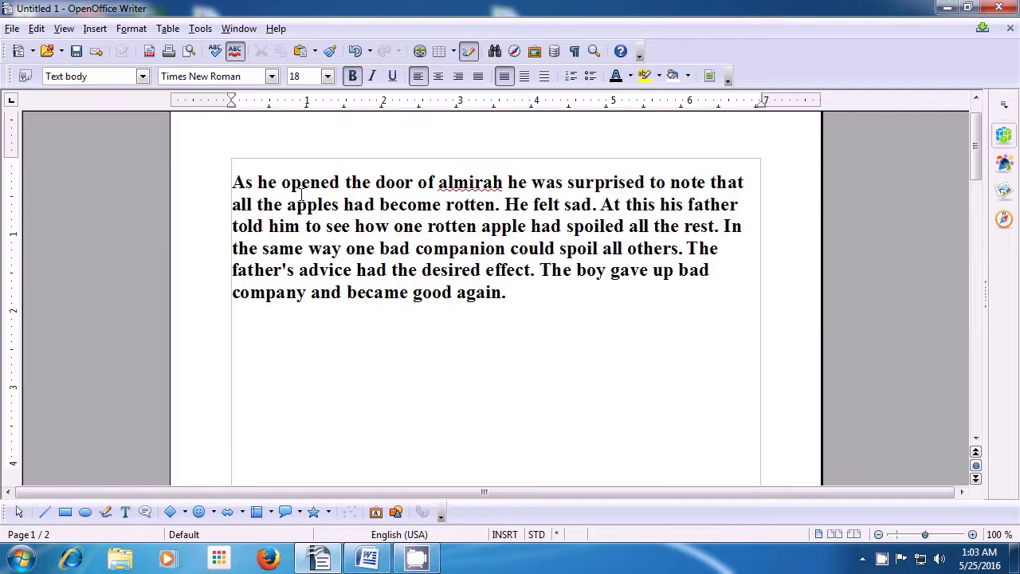
- Insert a line break in the paragraph just before the sentence "He felt sad."
click(96, 30)
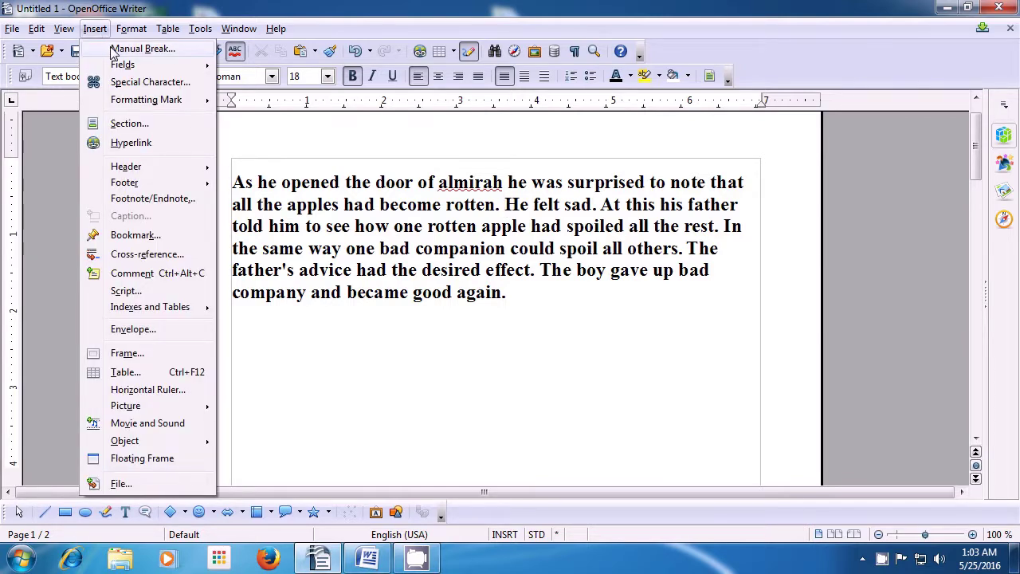
click(113, 53)
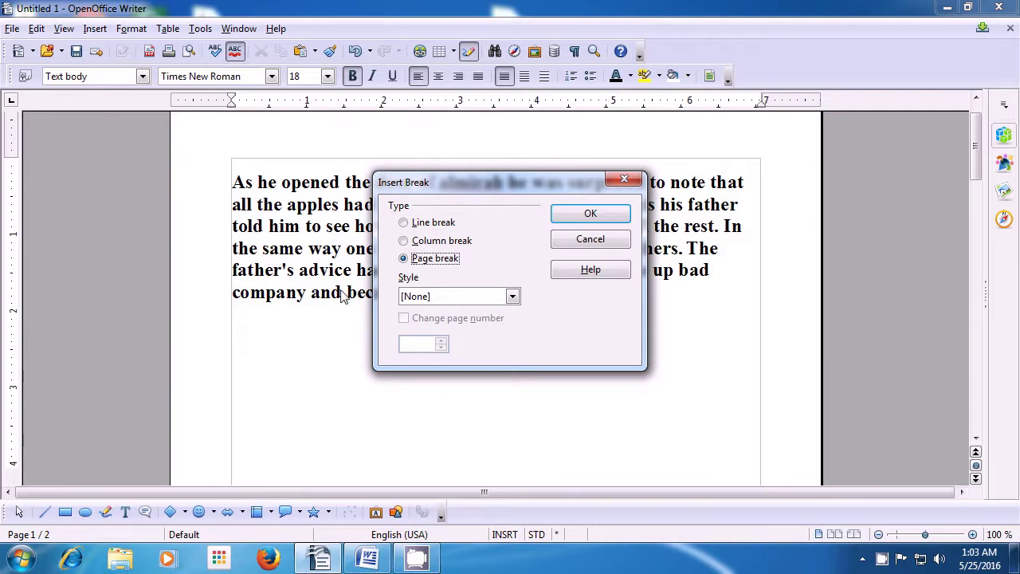
click(404, 224)
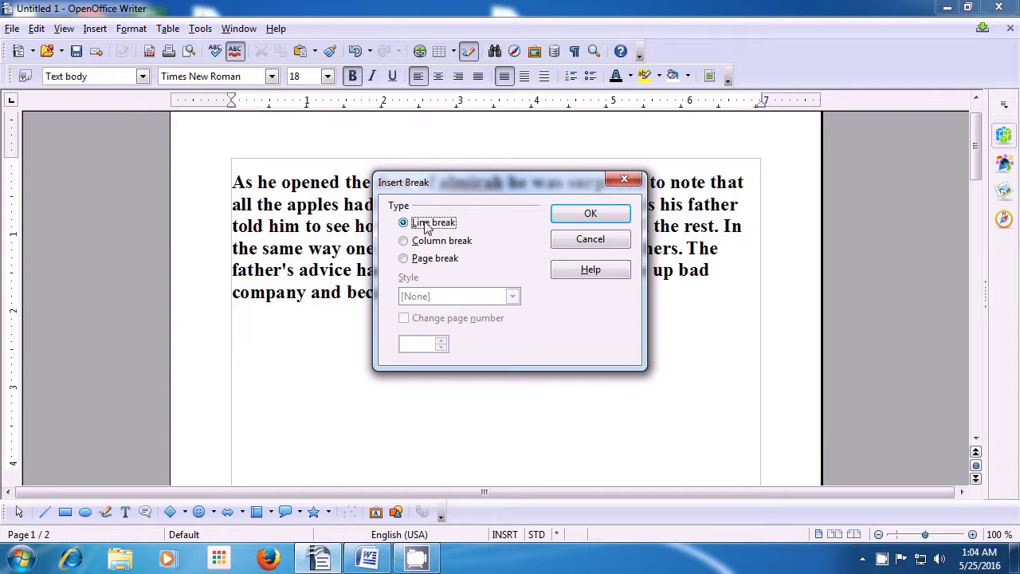
click(569, 220)
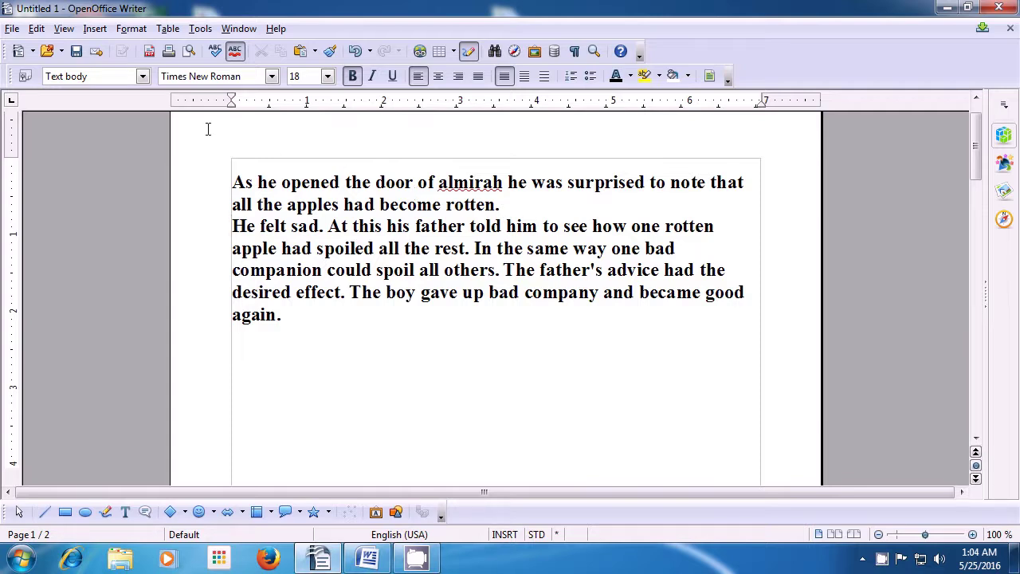
- Insert a page break before "He felt sad." and return to the text on the first page
click(98, 32)
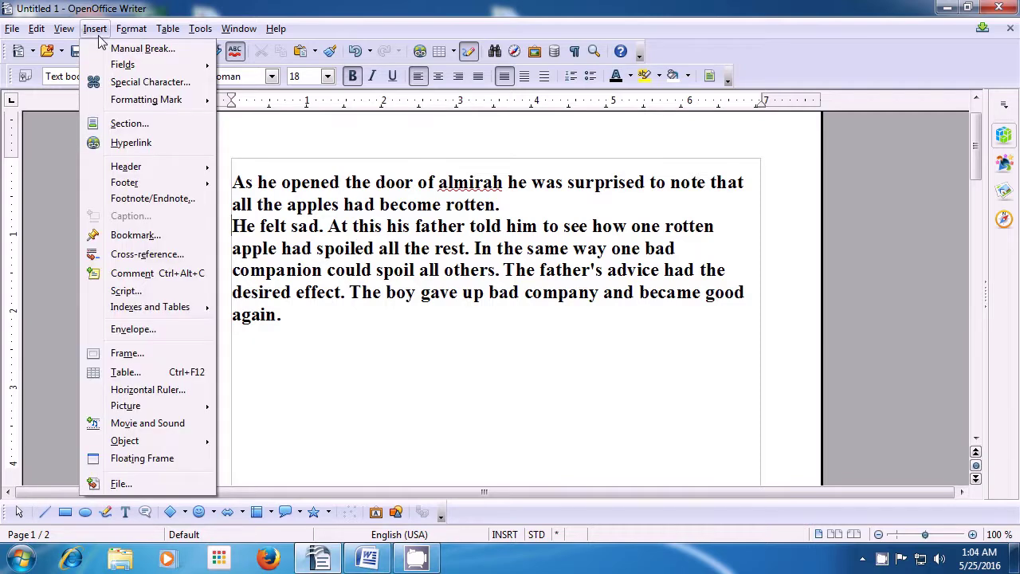
click(117, 49)
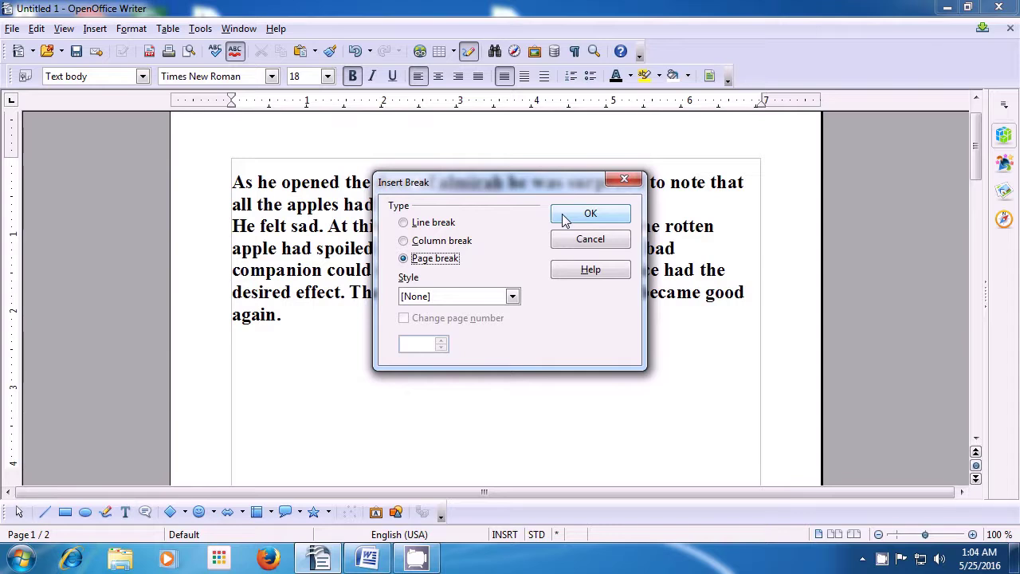
click(590, 214)
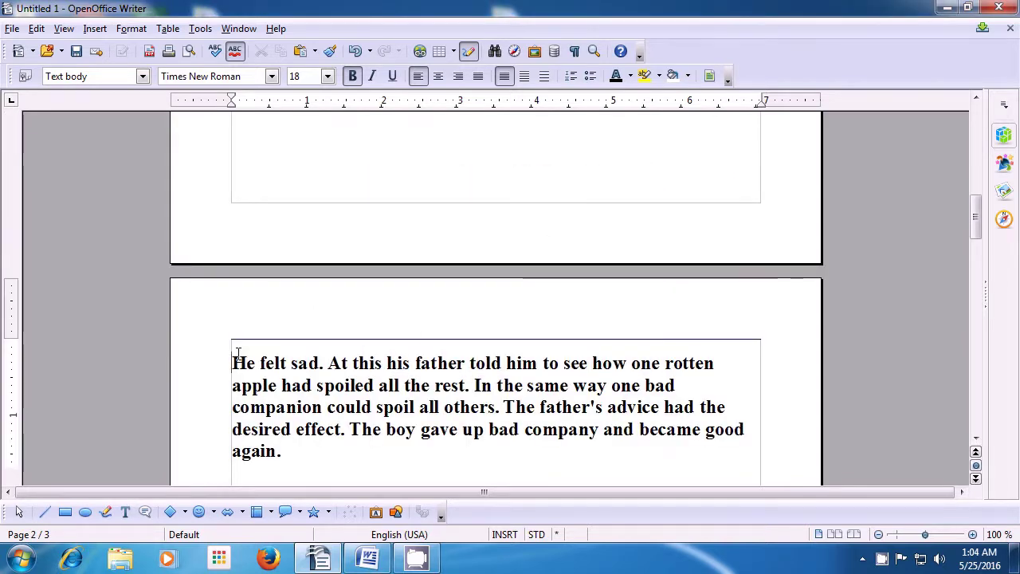
scroll(239, 357, up, 4)
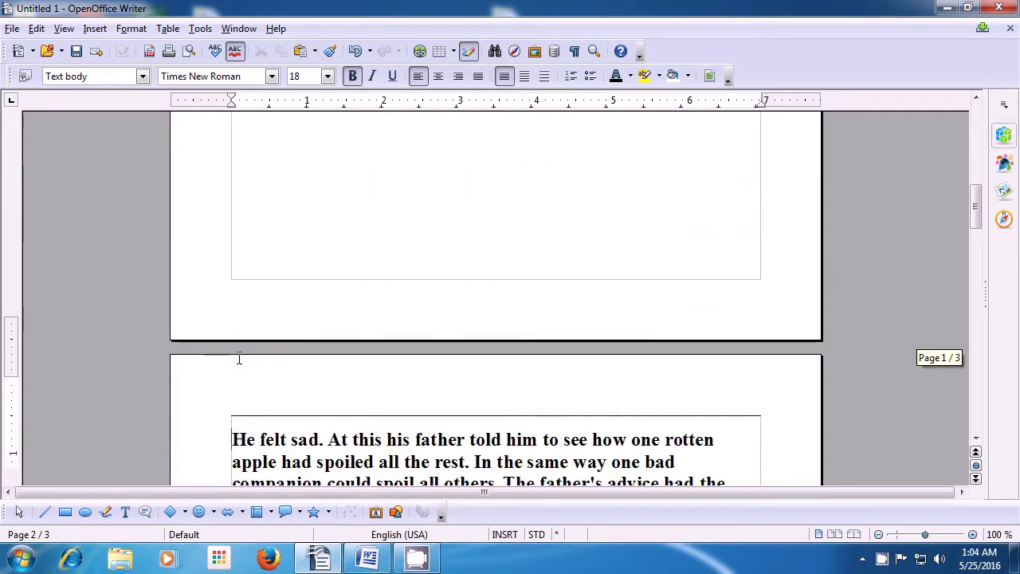
scroll(239, 357, up, 14)
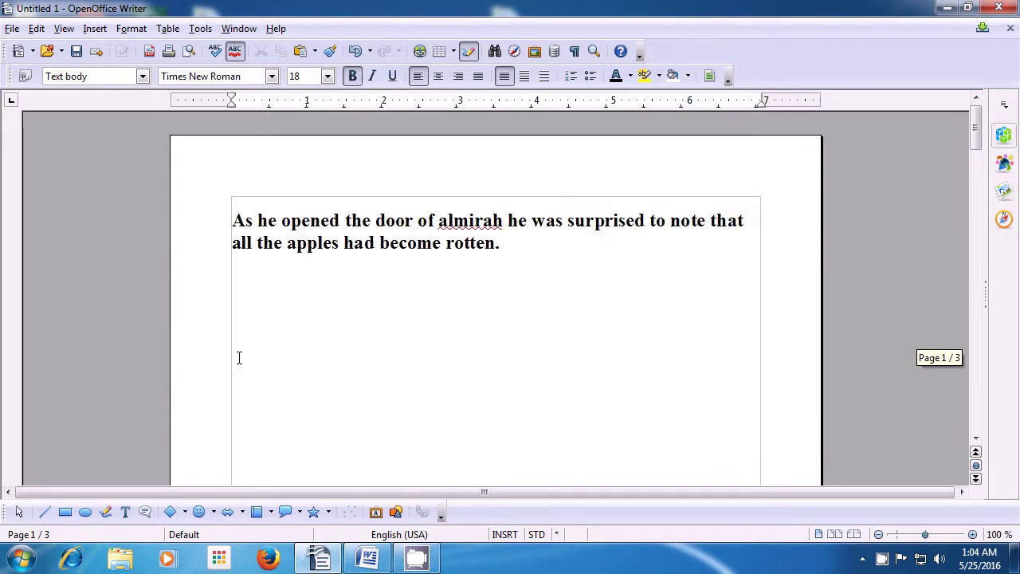
click(505, 254)
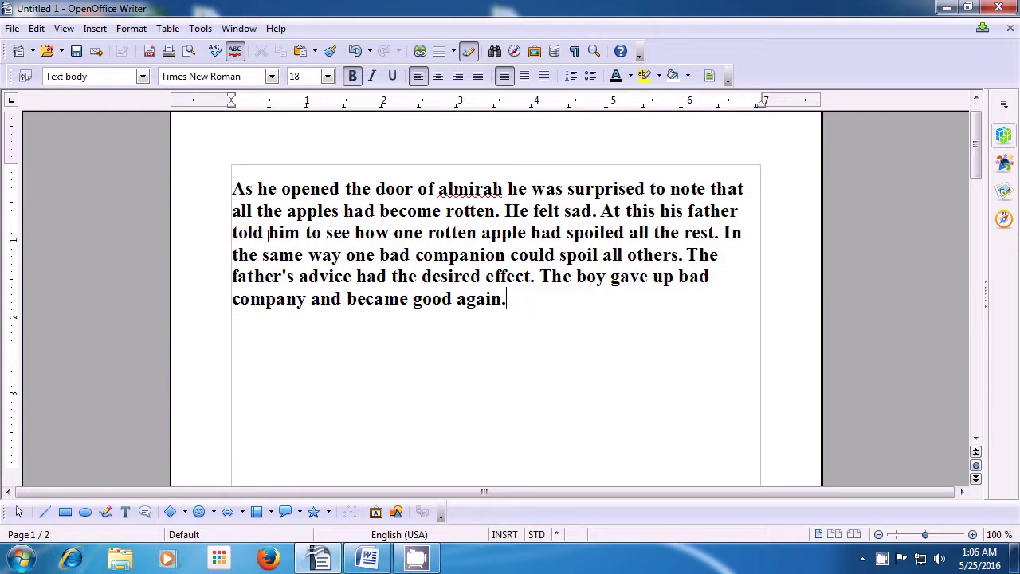
- Insert a date field and a time field after the word "again." at the end of the paragraph
click(96, 30)
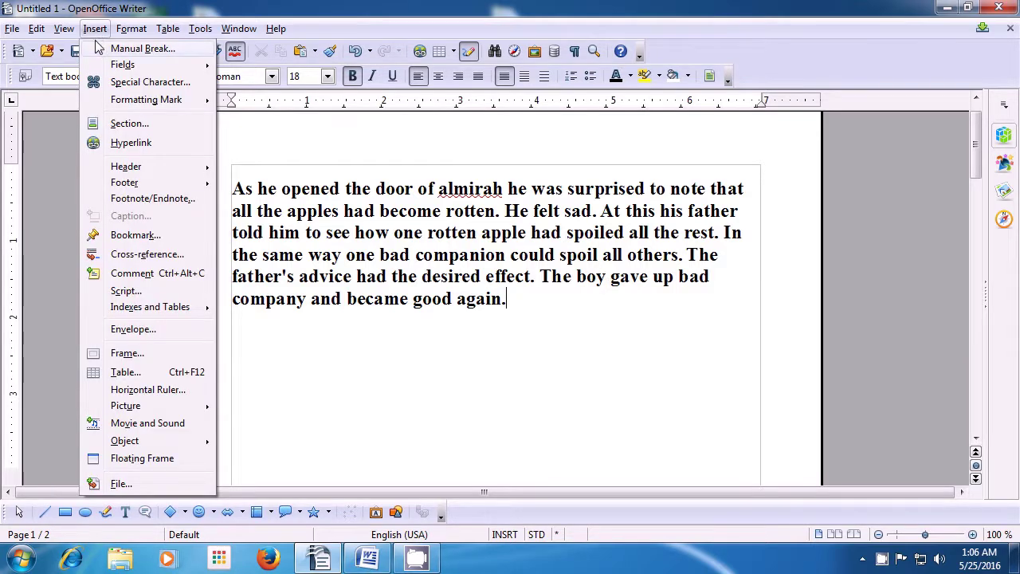
mouse_move(104, 63)
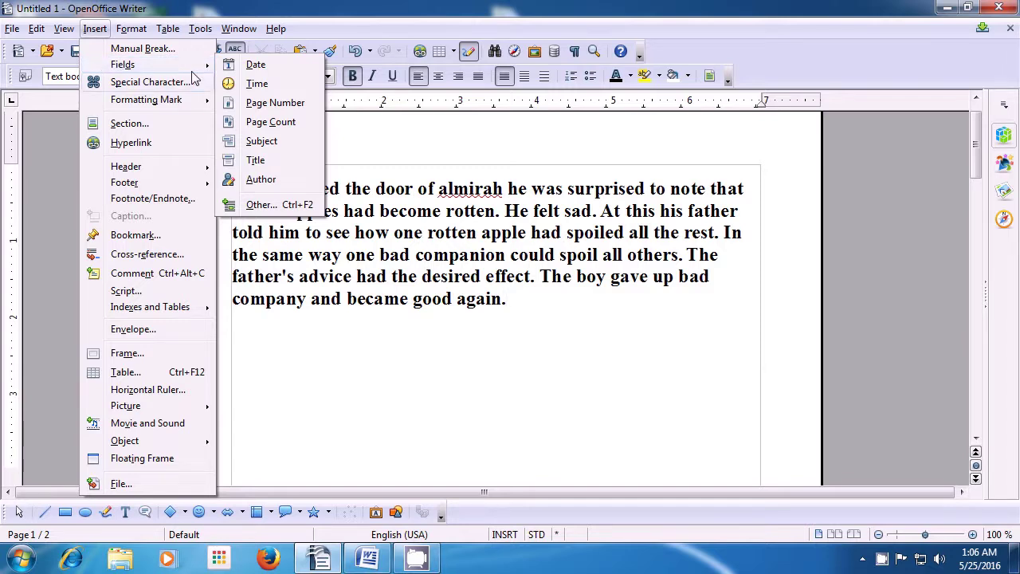
click(254, 65)
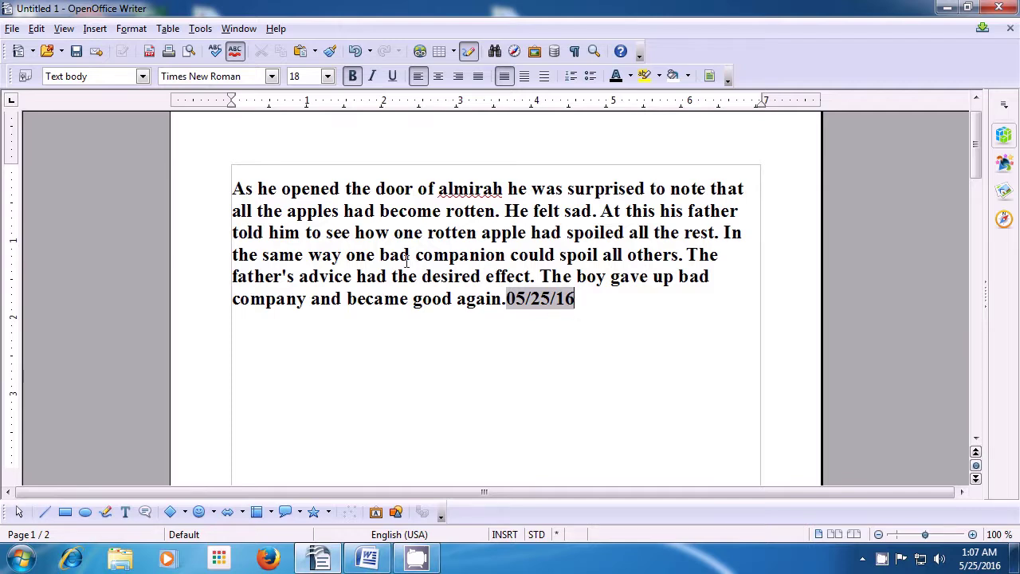
click(95, 31)
mouse_move(138, 70)
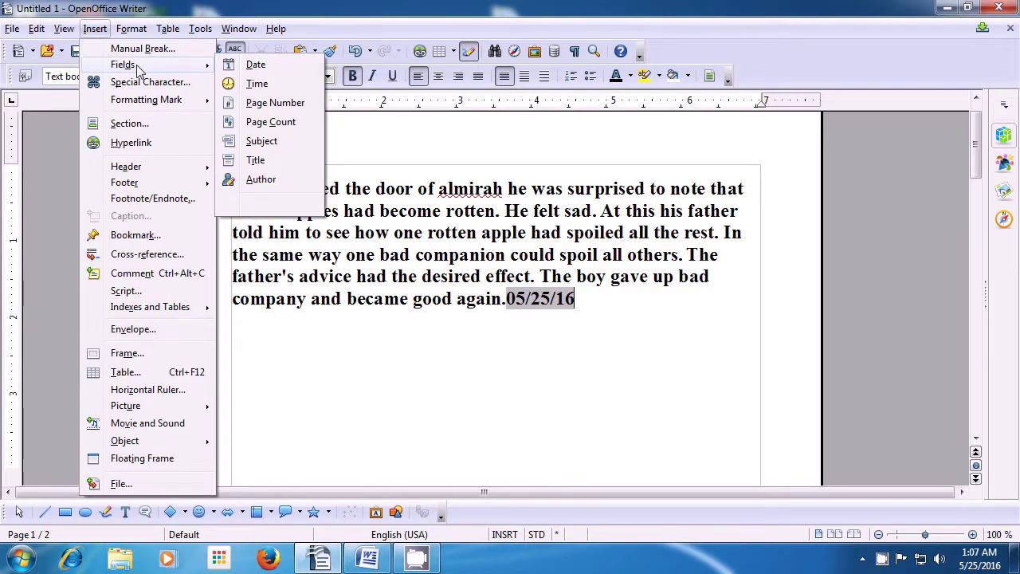
click(255, 85)
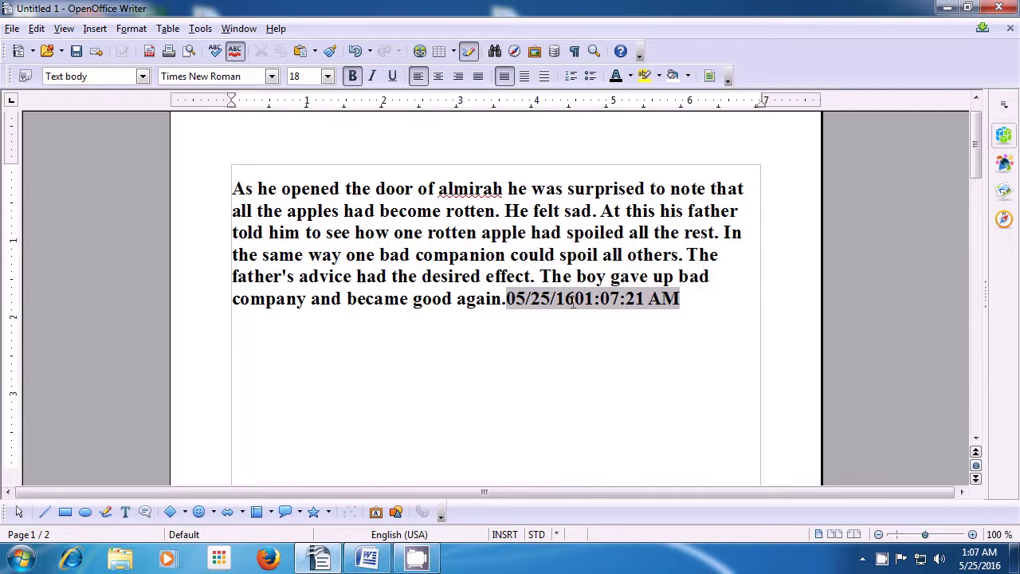
- Insert a page number field and a page count field after the time, separated by spaces
click(96, 29)
mouse_move(116, 69)
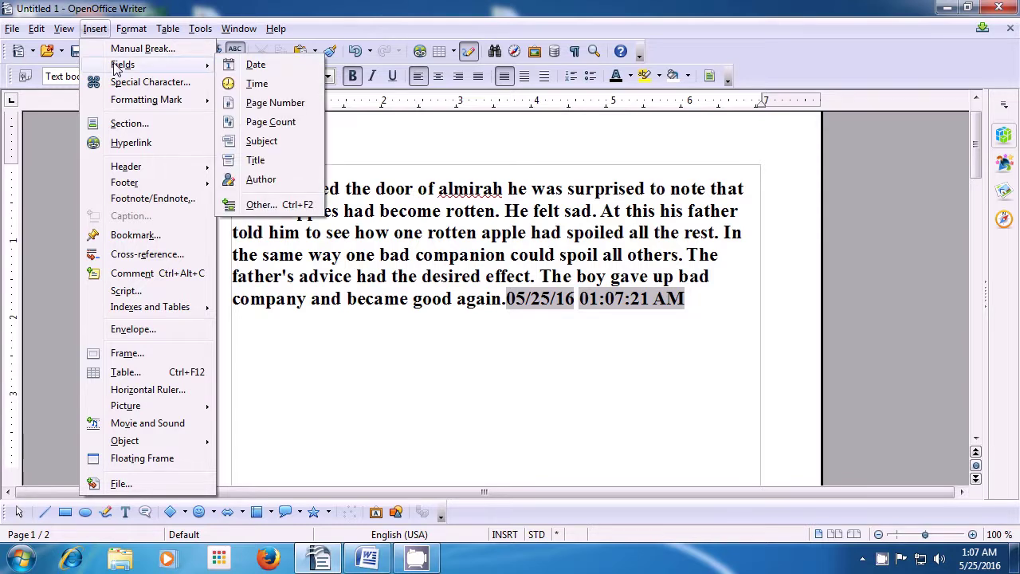
click(267, 104)
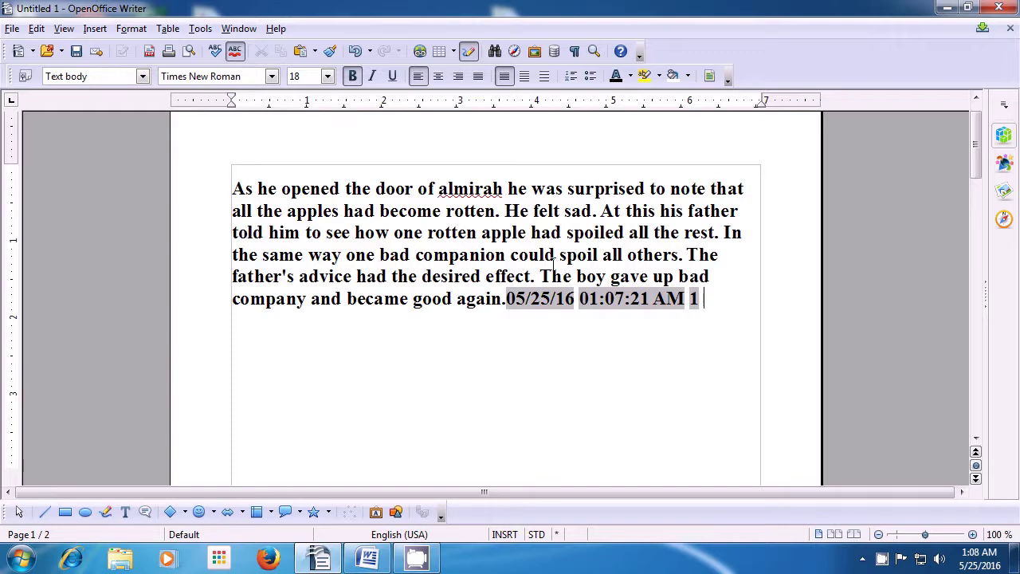
click(94, 32)
mouse_move(117, 68)
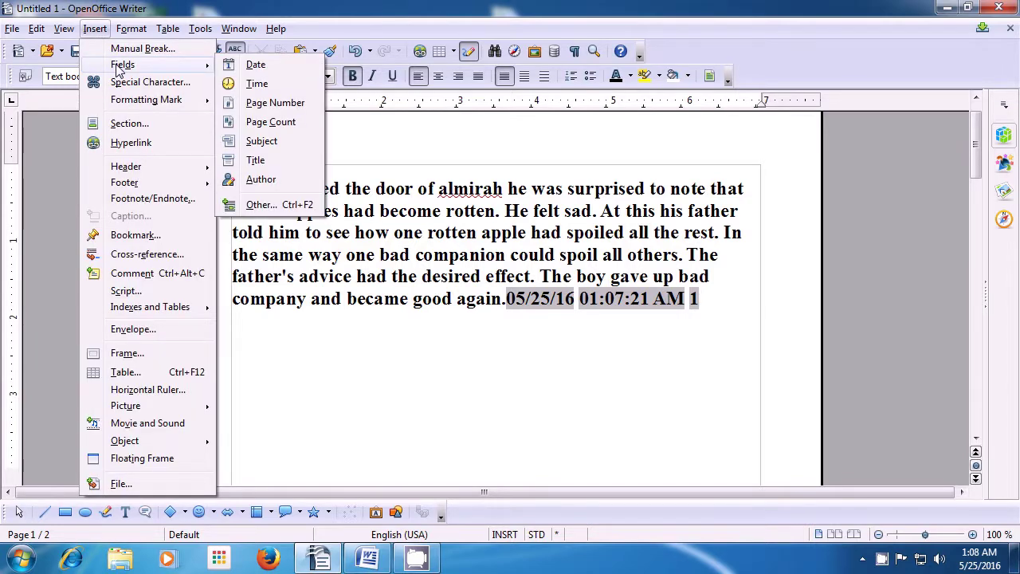
click(270, 123)
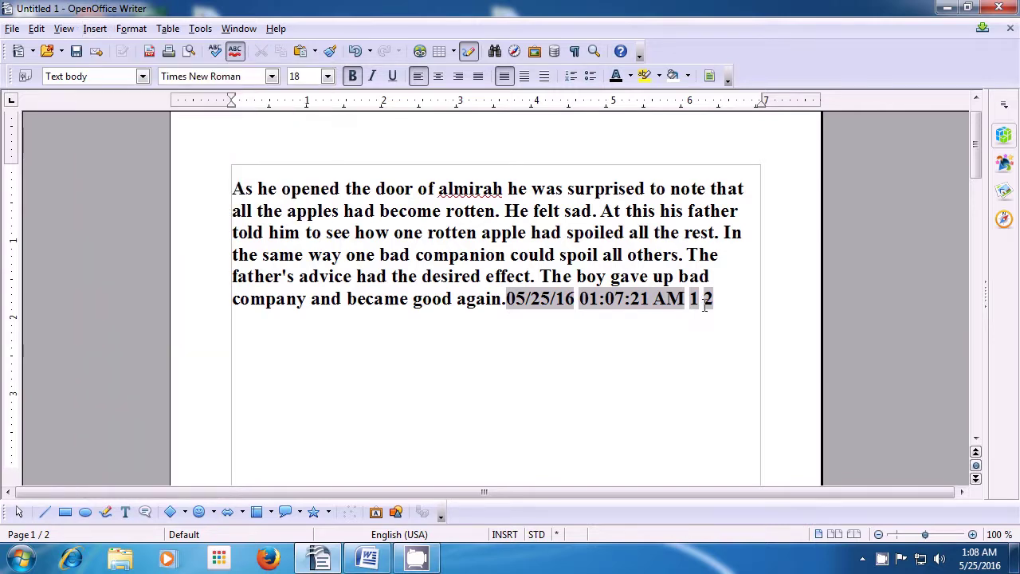
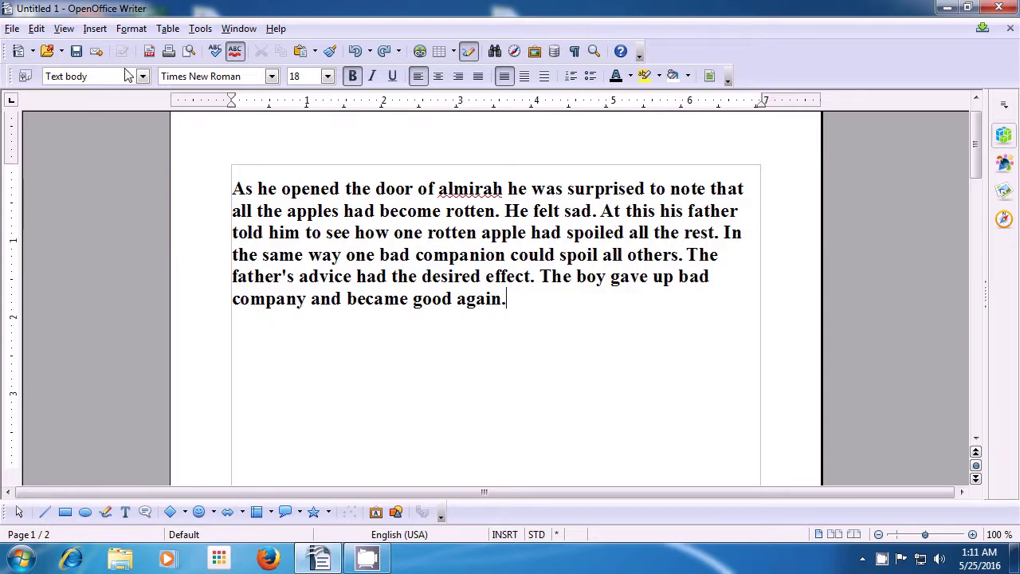
- Insert a document hyperlink at the end of the paragraph, pointing to the file "Story for Writer 1 & 2" on the Desktop
click(94, 32)
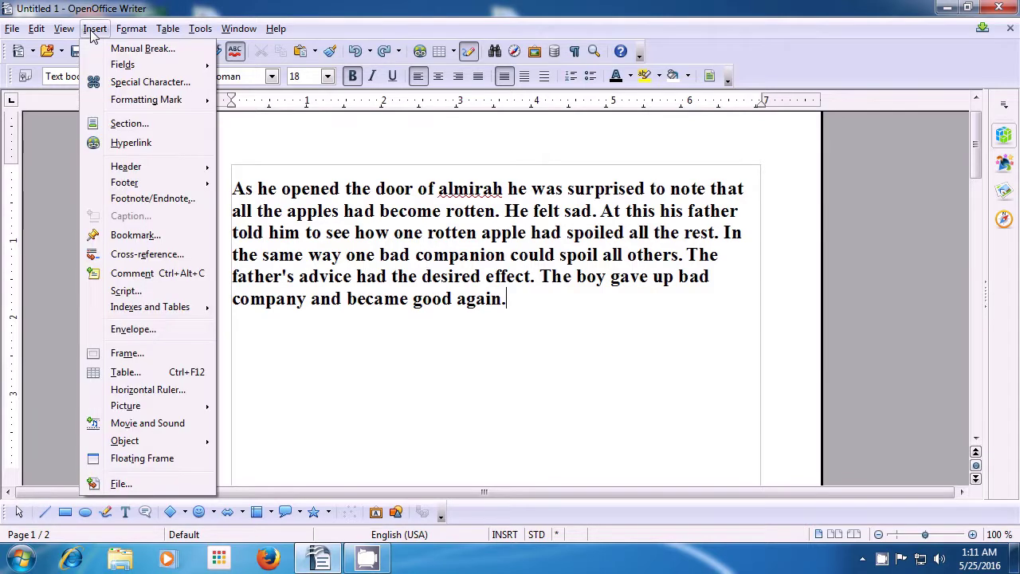
click(112, 144)
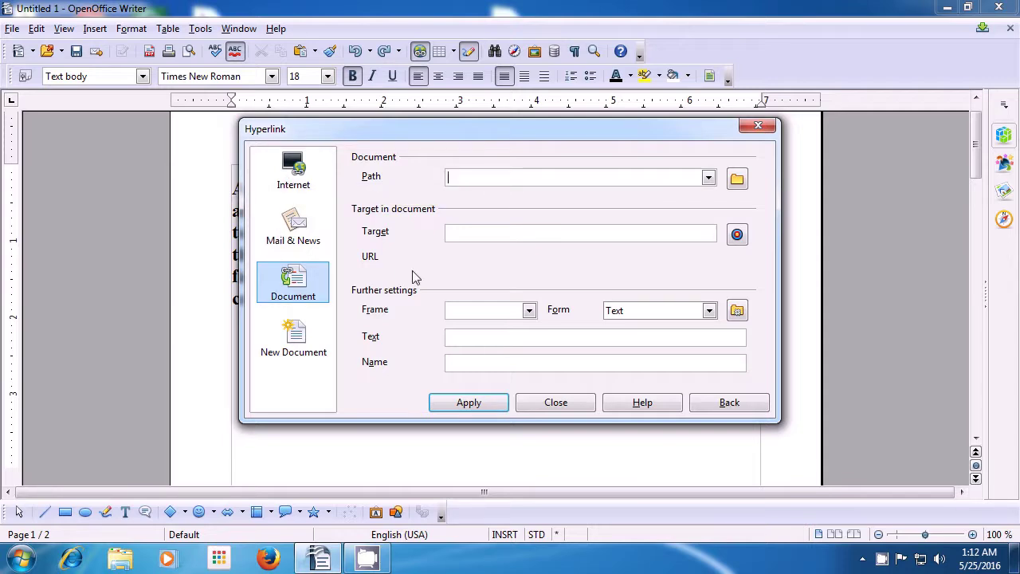
click(738, 180)
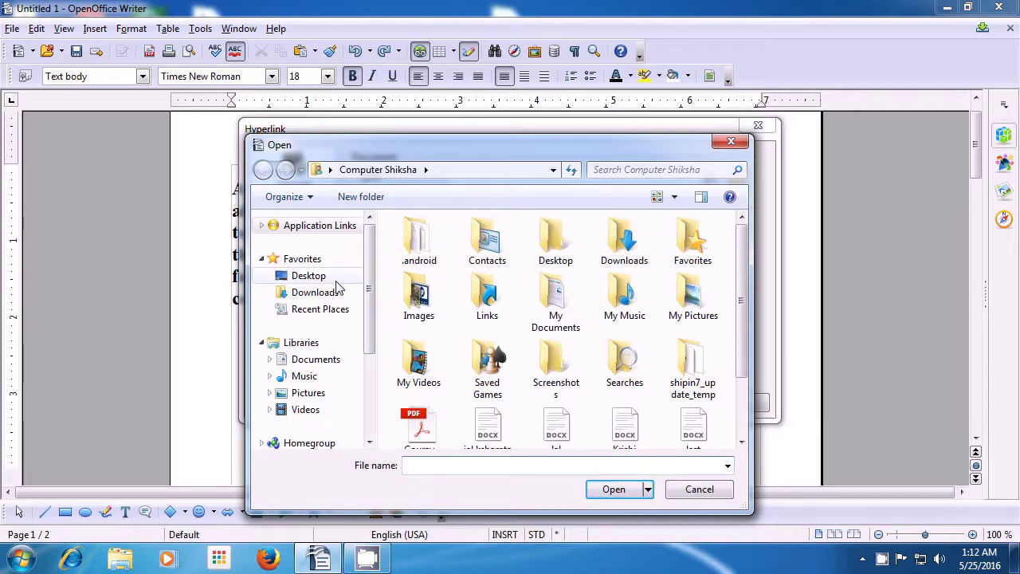
click(336, 362)
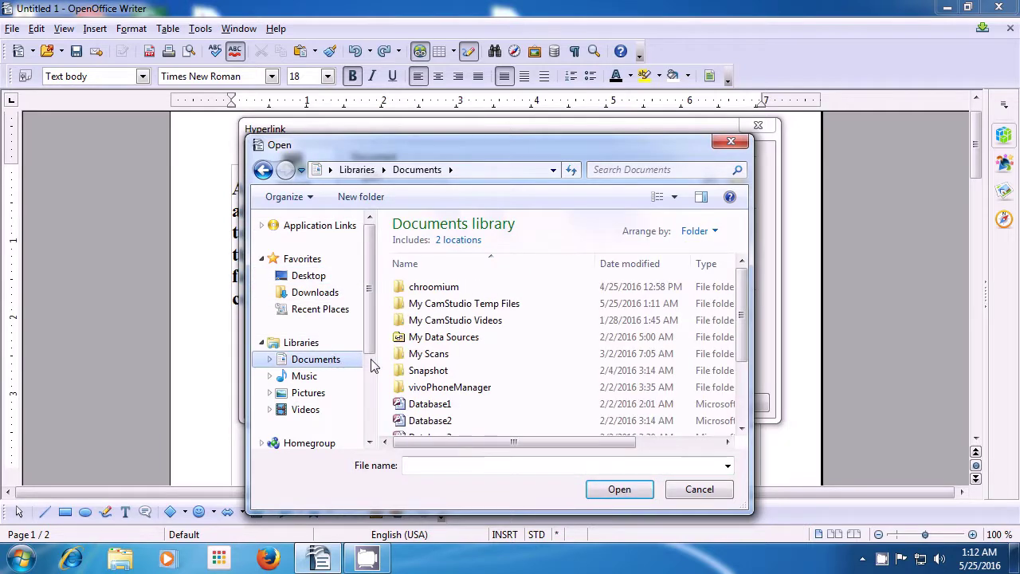
scroll(548, 381, down, 3)
scroll(549, 381, up, 2)
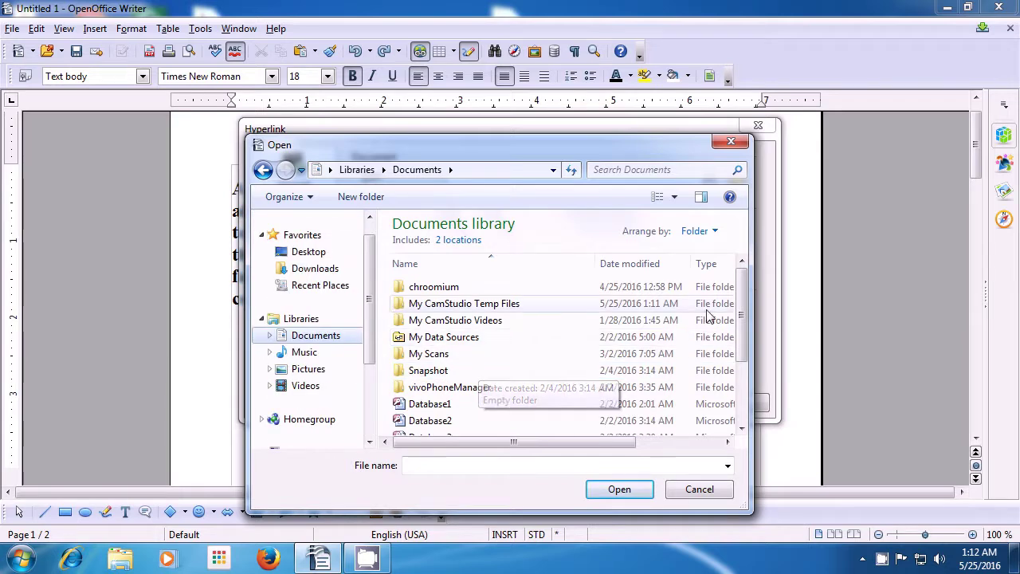
drag(737, 317, 735, 338)
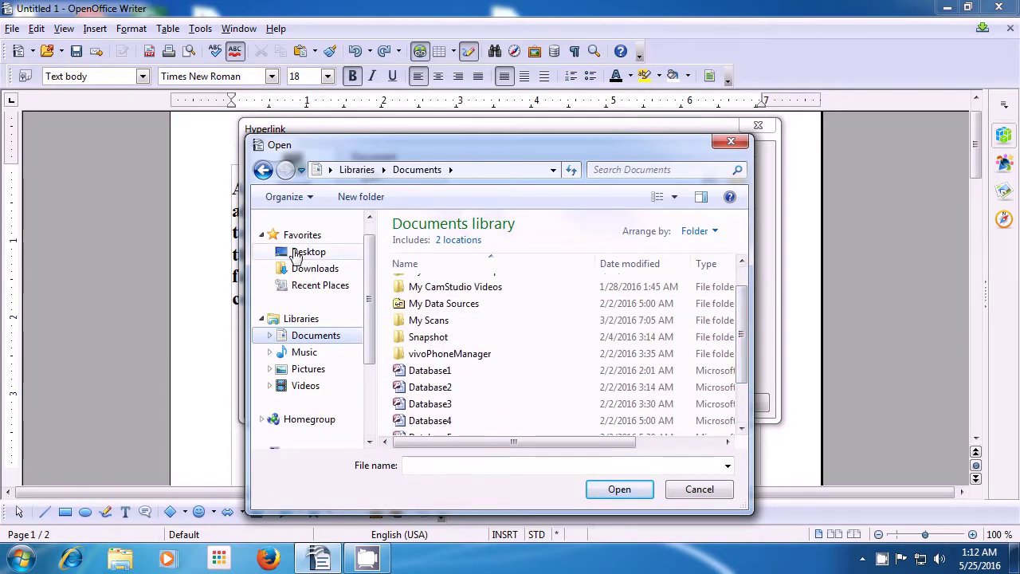
click(296, 253)
drag(742, 255, 747, 411)
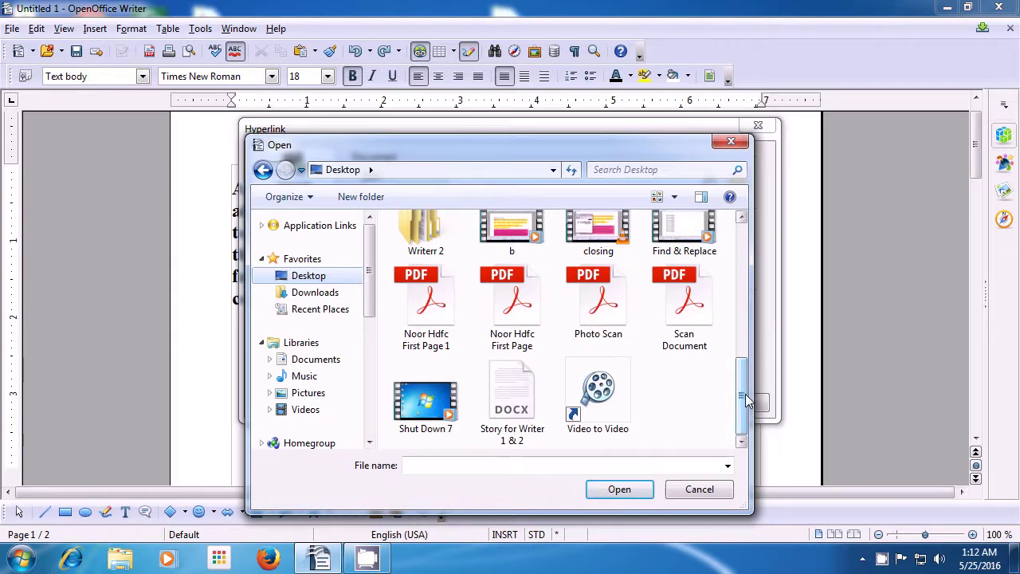
click(515, 392)
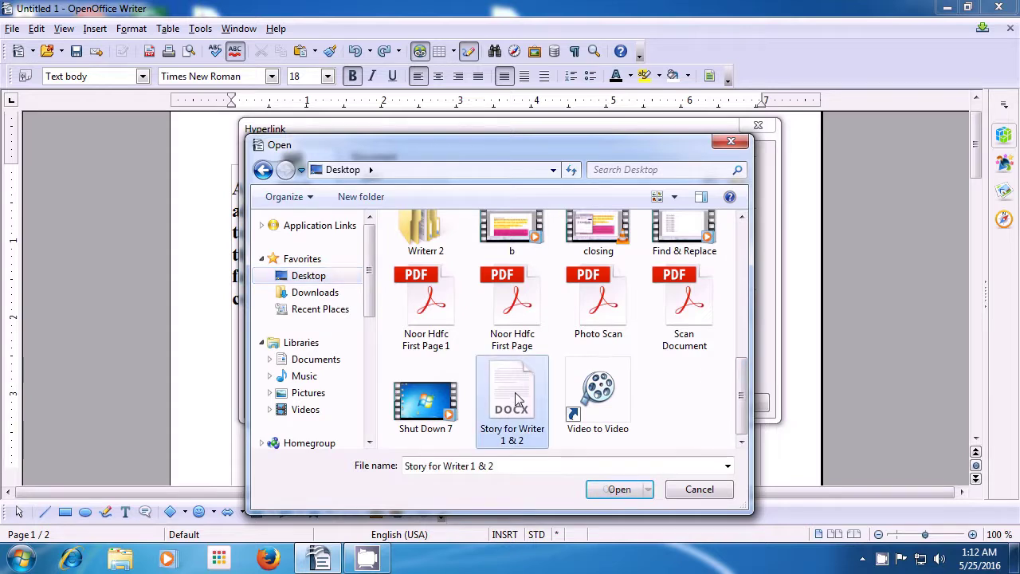
click(611, 488)
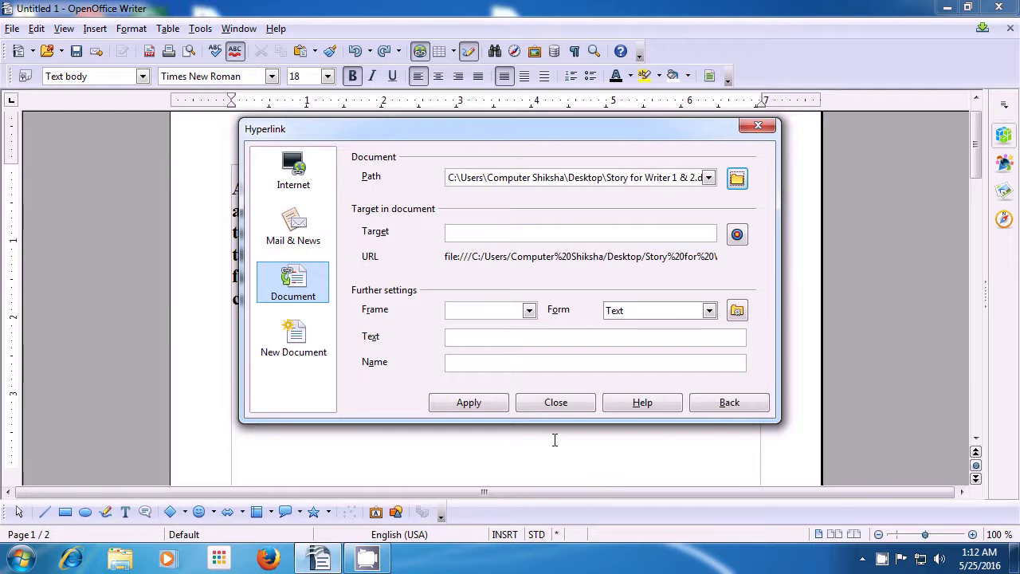
click(470, 403)
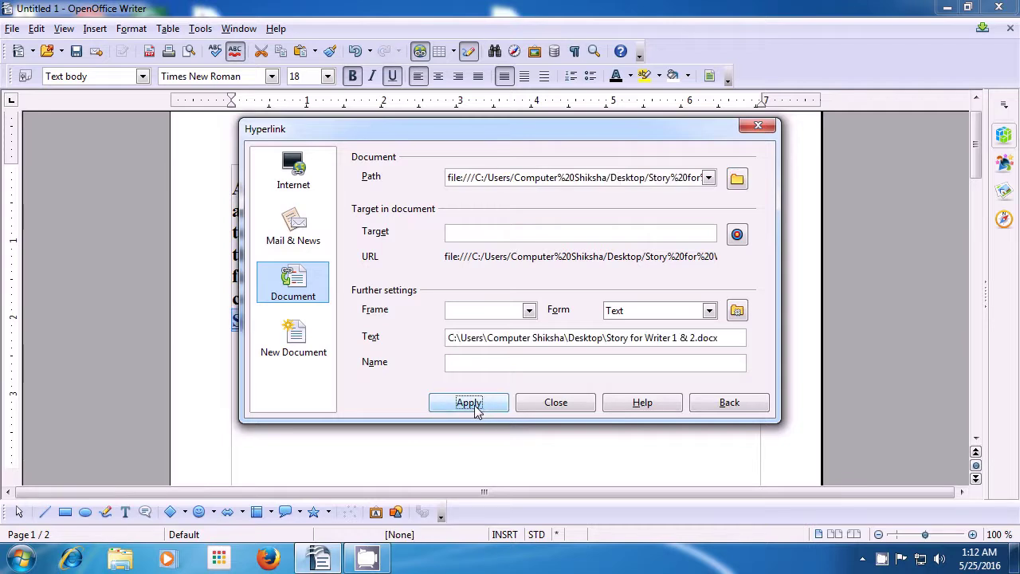
- Close the Hyperlink dialog, follow the inserted link to the story document, look through its pages, and close that document
click(548, 404)
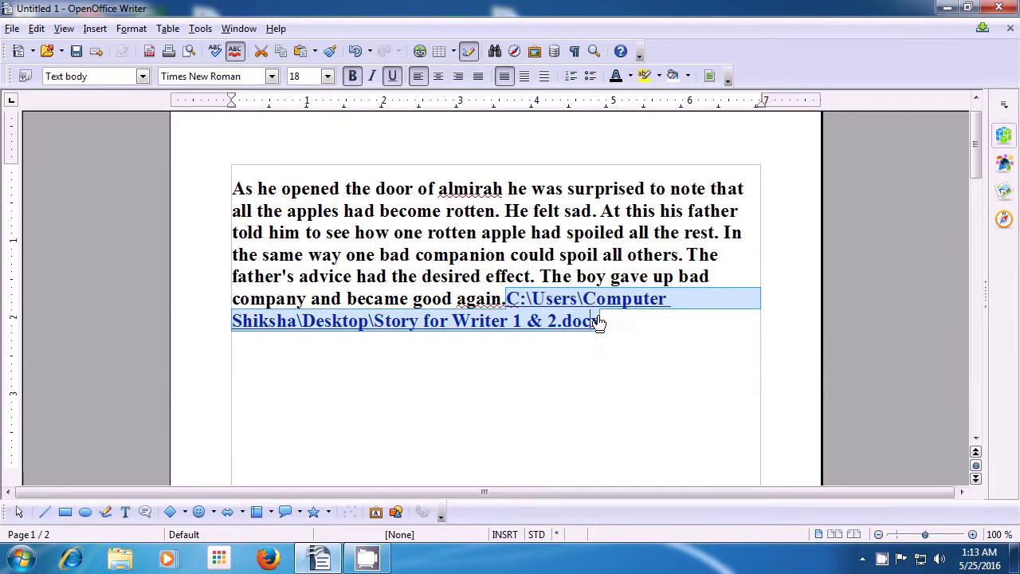
ctrl+click(598, 322)
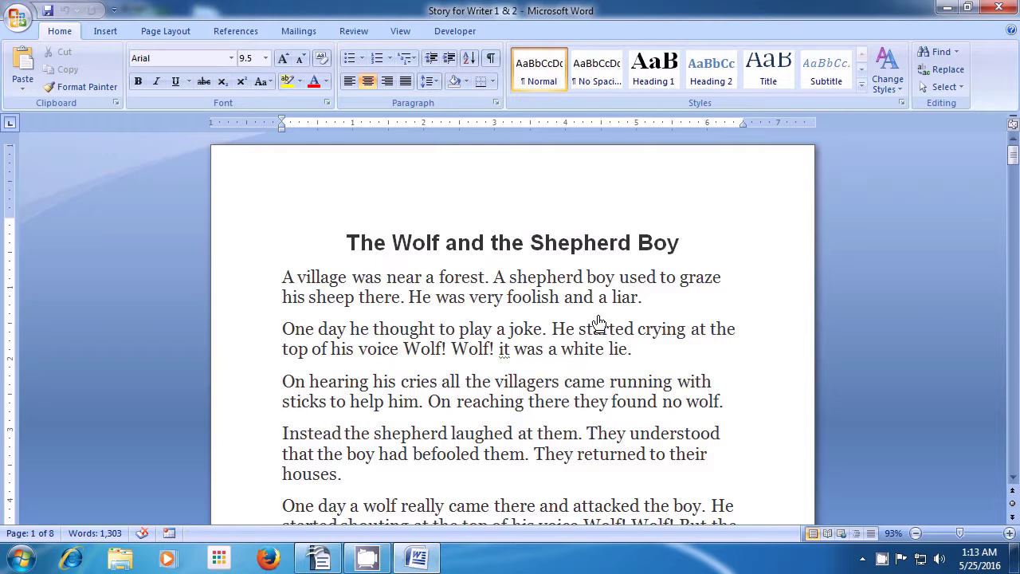
scroll(600, 319, down, 5)
scroll(599, 316, down, 7)
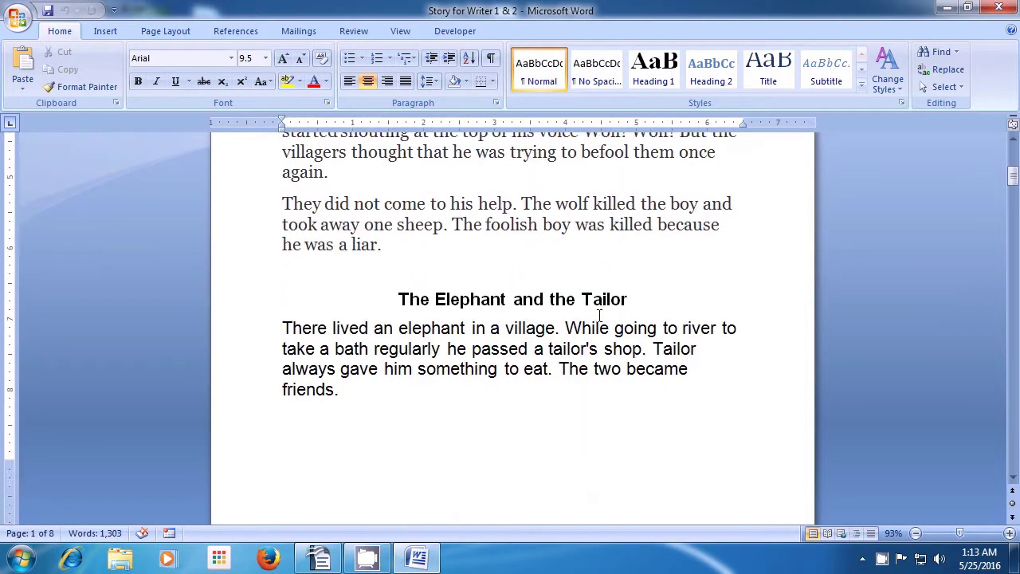
scroll(600, 315, down, 13)
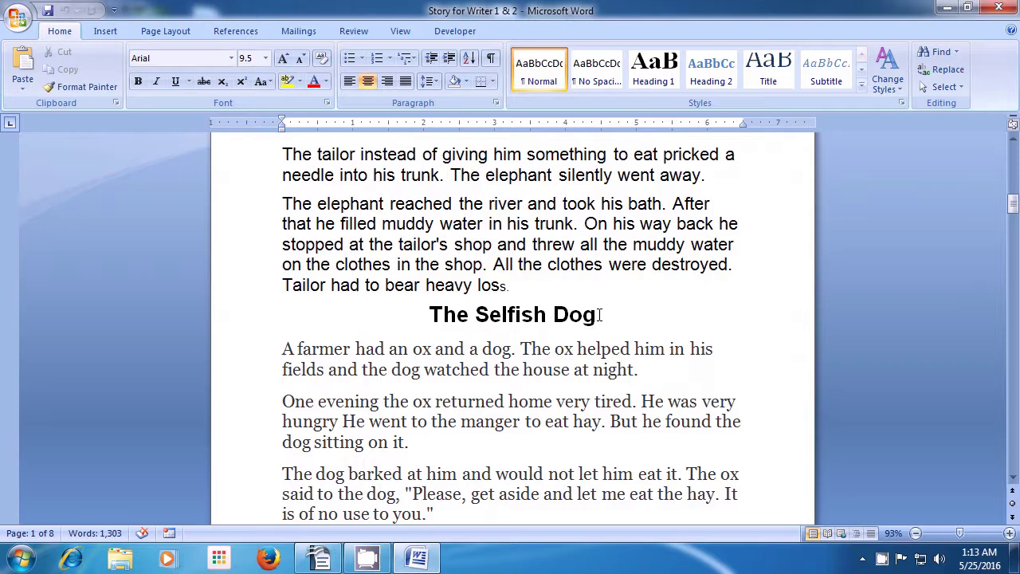
scroll(599, 313, down, 7)
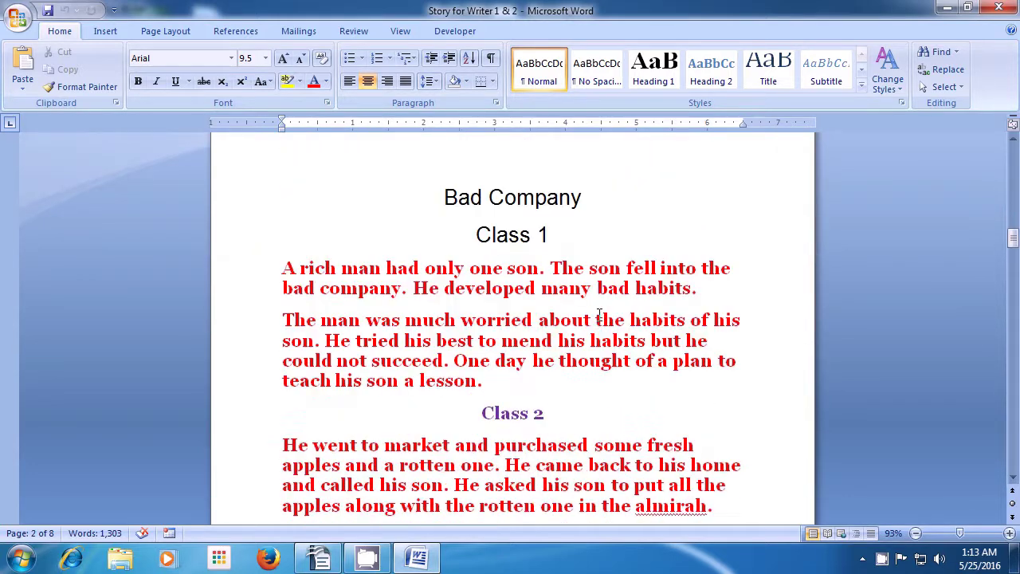
scroll(600, 315, up, 6)
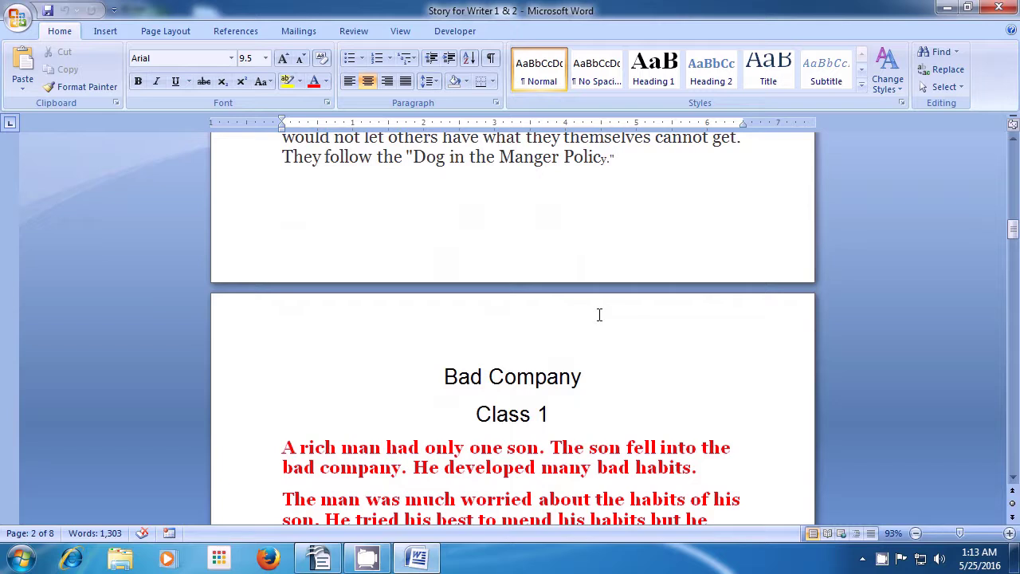
click(1010, 8)
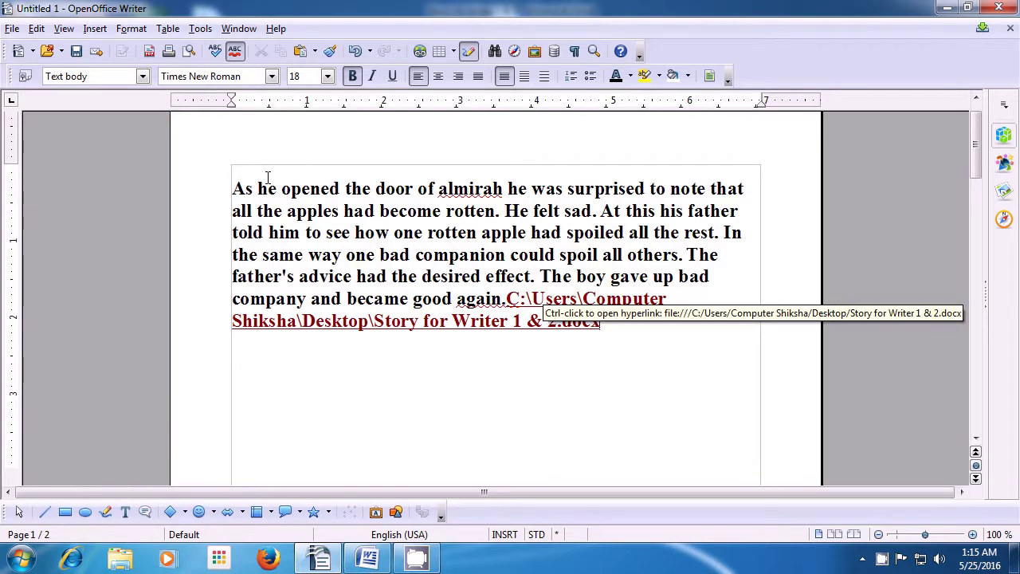
- Add a Default-style header reading "Computer Shiksha" at its start and "Story Typing" in the centre, and return to the body text
click(95, 28)
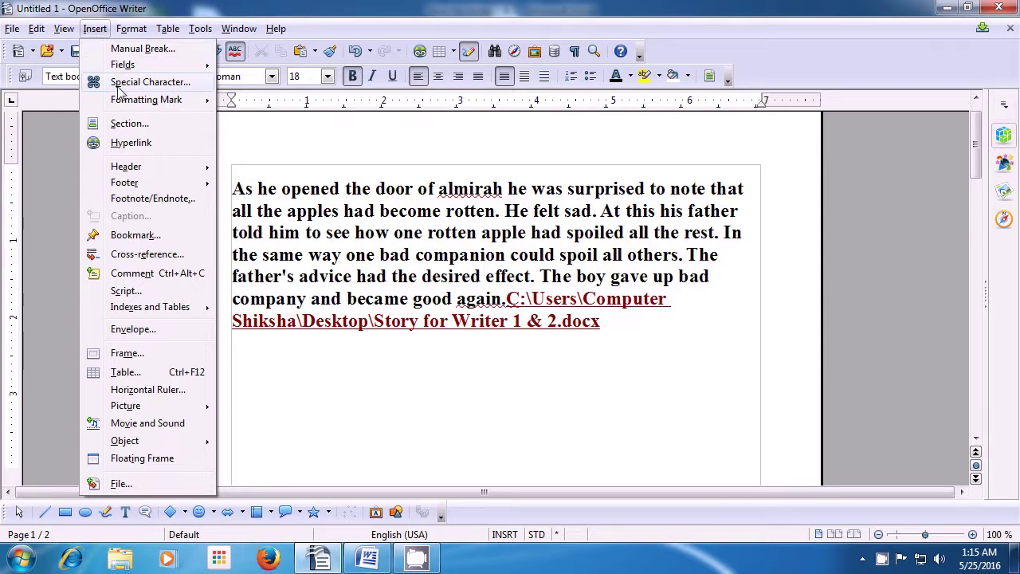
mouse_move(134, 170)
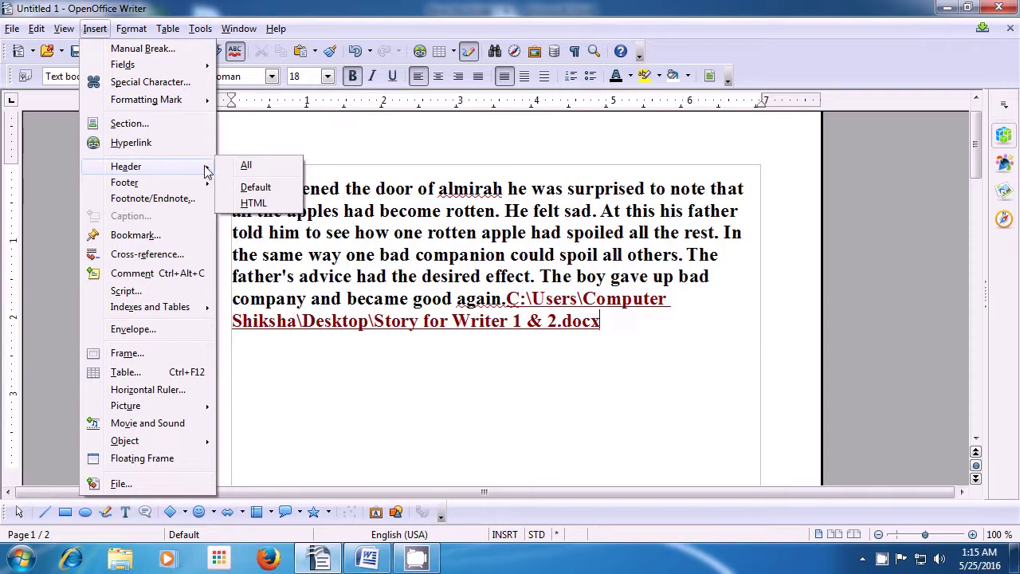
click(259, 189)
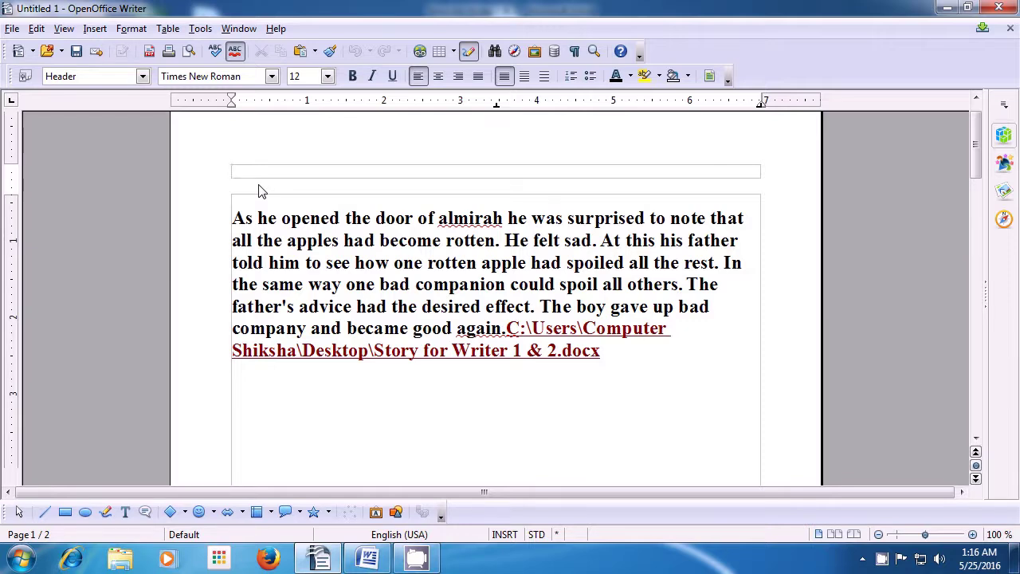
text(C)
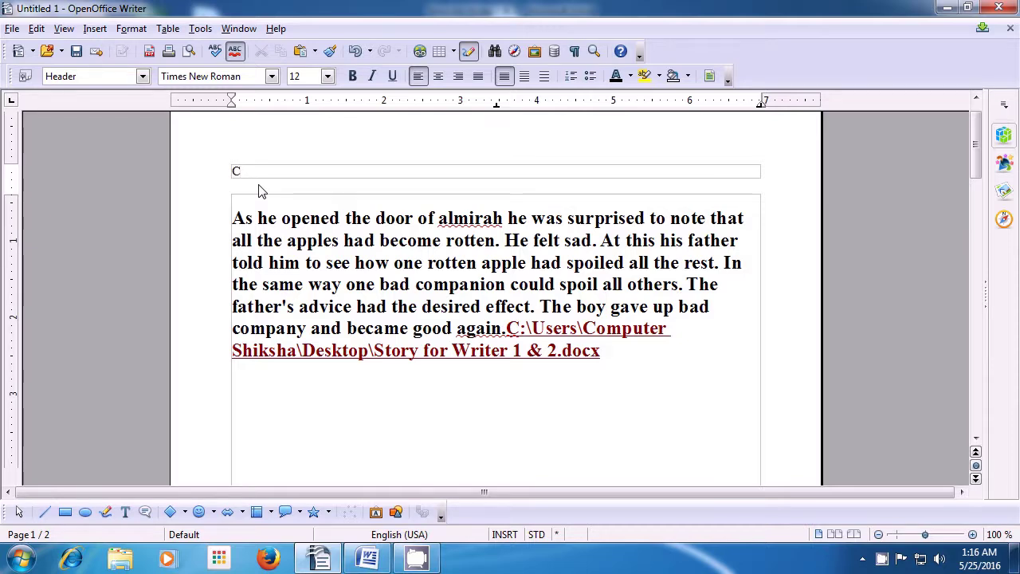
text(omputer Shiksha)
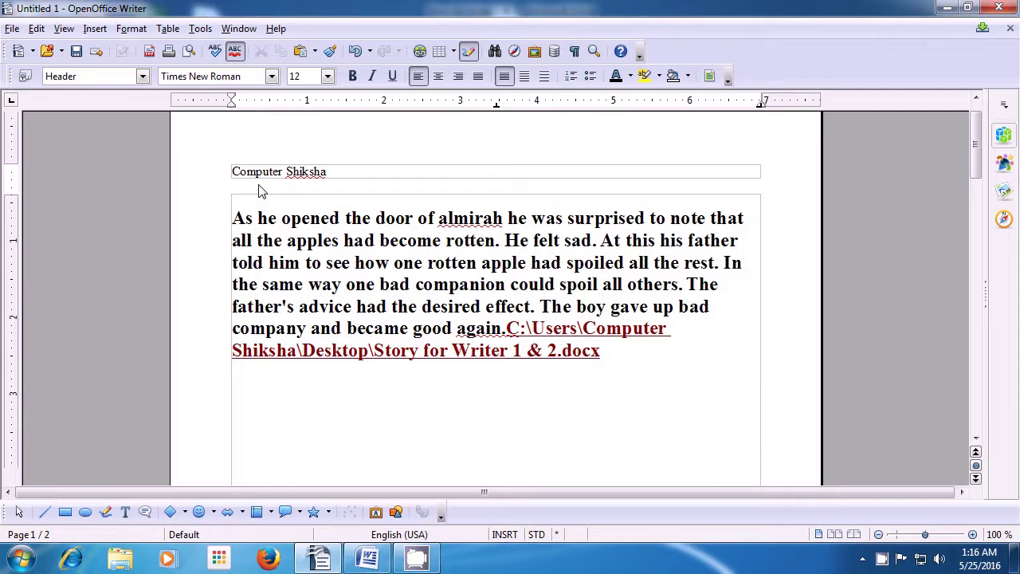
text(Story Typing)
click(656, 361)
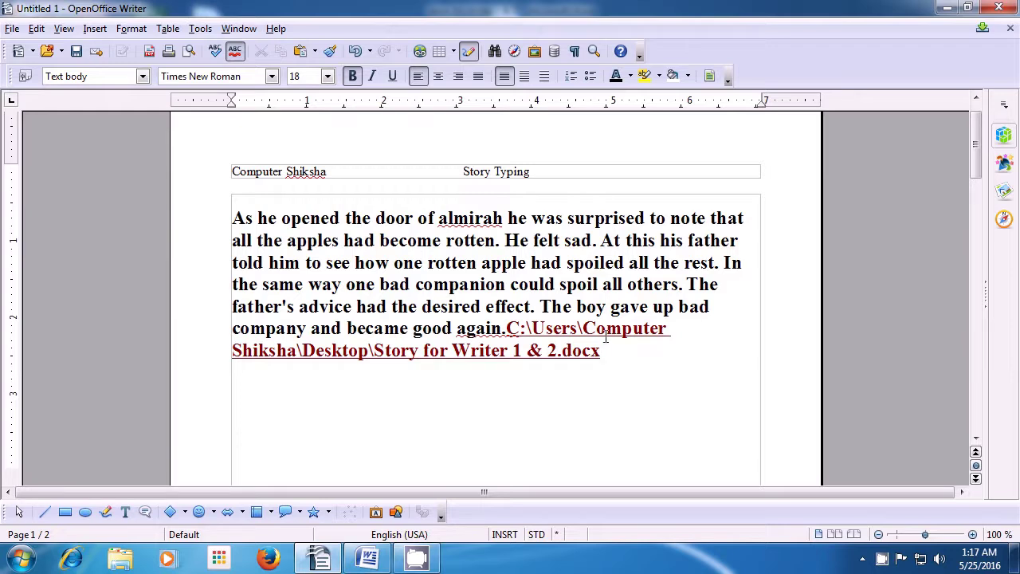
- Add a Default-style footer to the page and insert a date field at its start
click(92, 30)
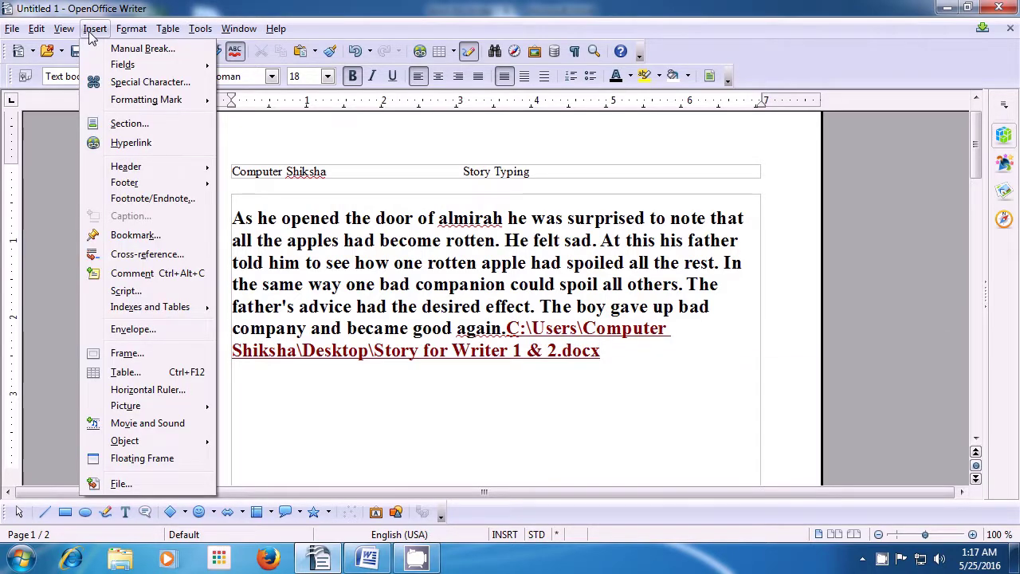
mouse_move(103, 166)
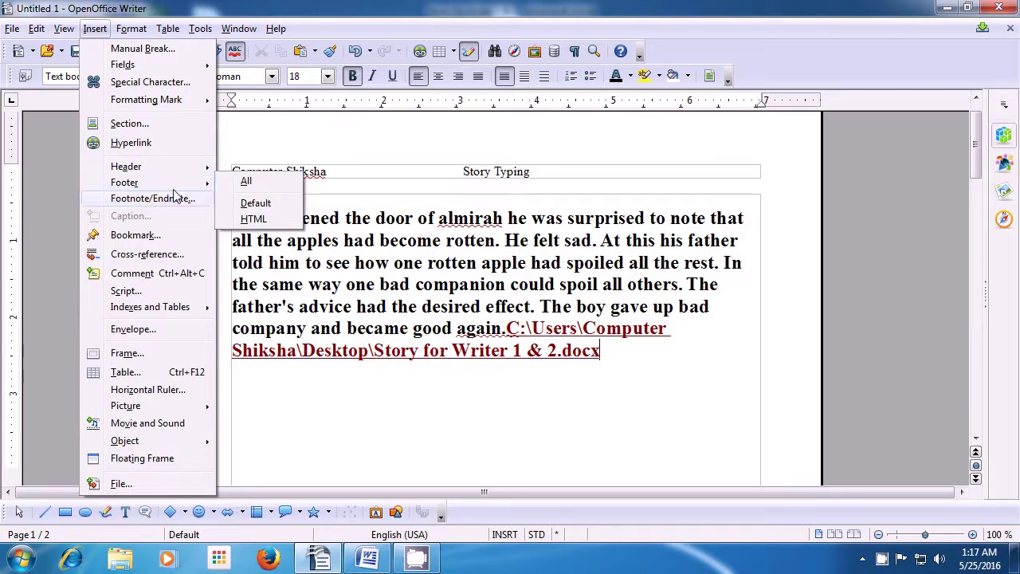
click(254, 204)
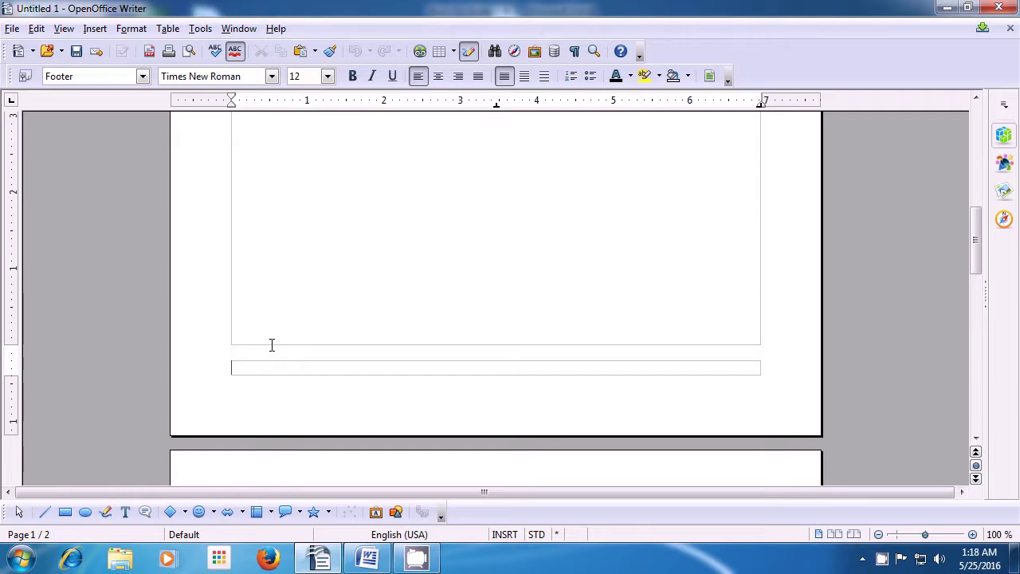
click(93, 28)
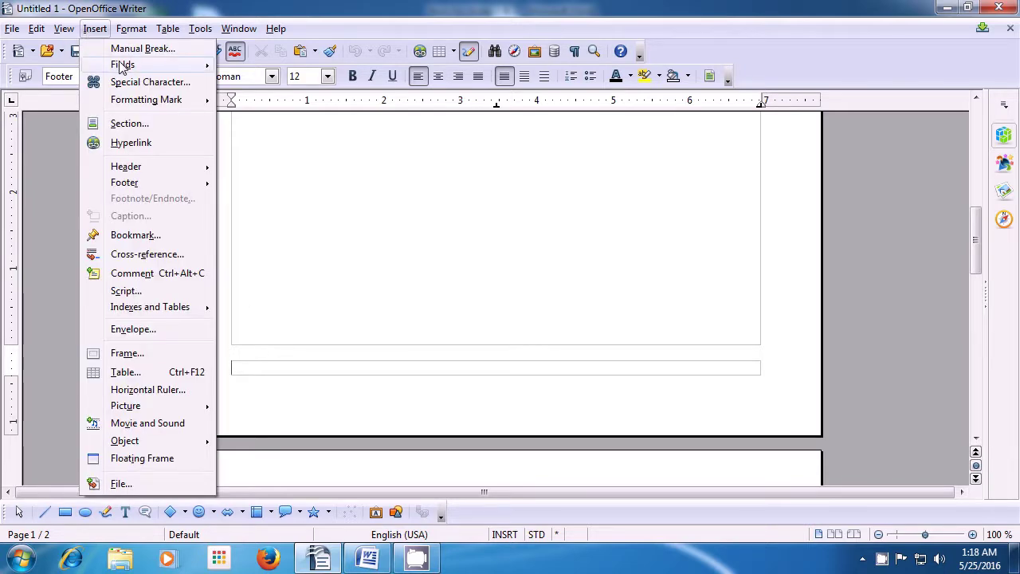
mouse_move(167, 66)
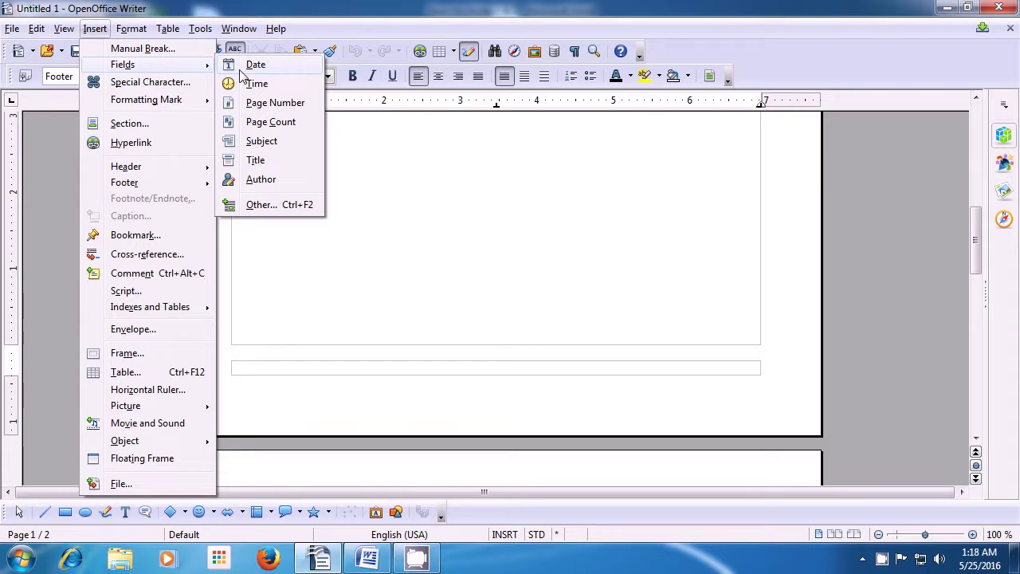
click(243, 65)
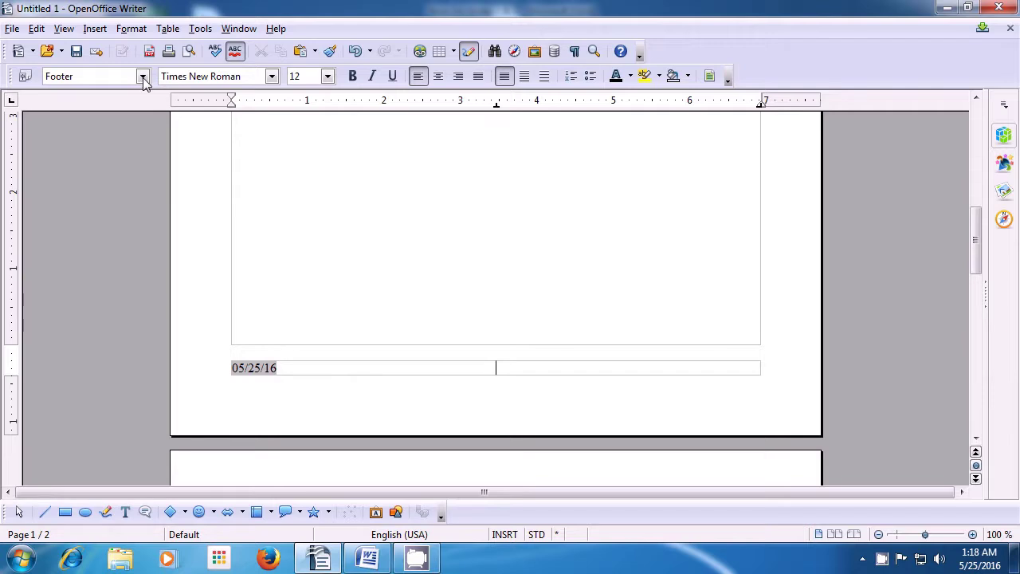
- Insert a page number field at the centre of the footer and check the header and footer on the first page
click(94, 29)
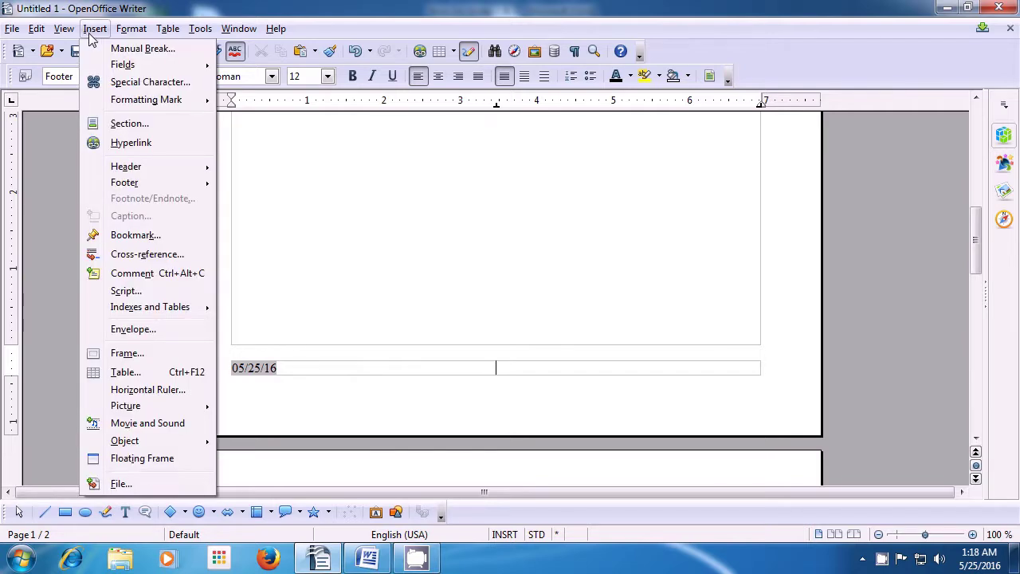
mouse_move(192, 70)
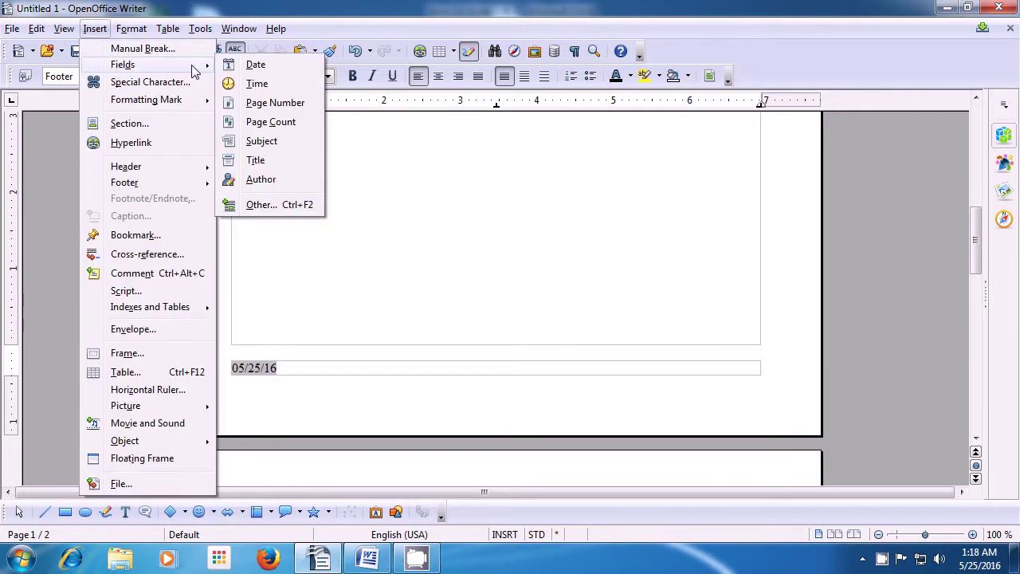
click(271, 104)
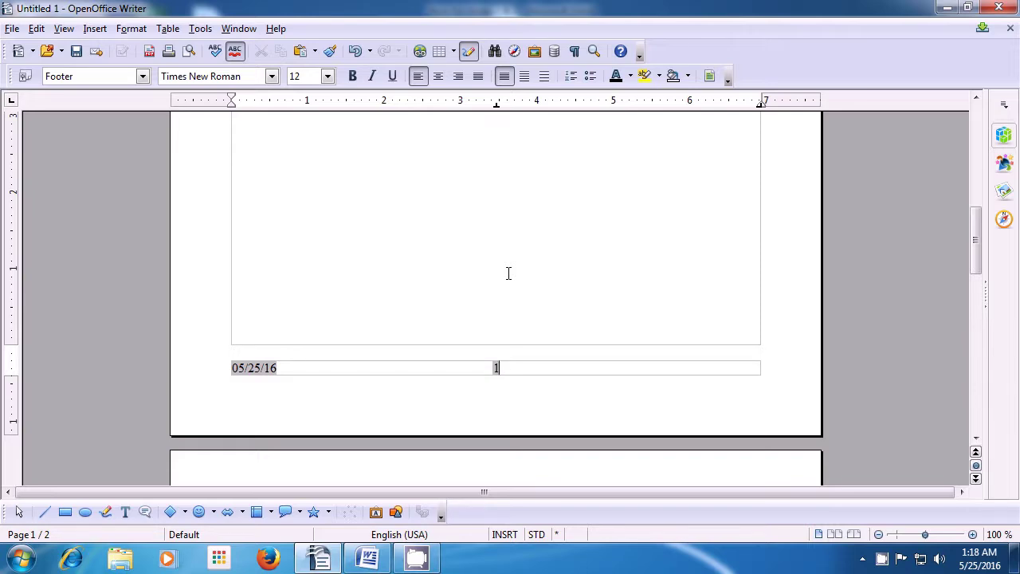
scroll(508, 274, up, 10)
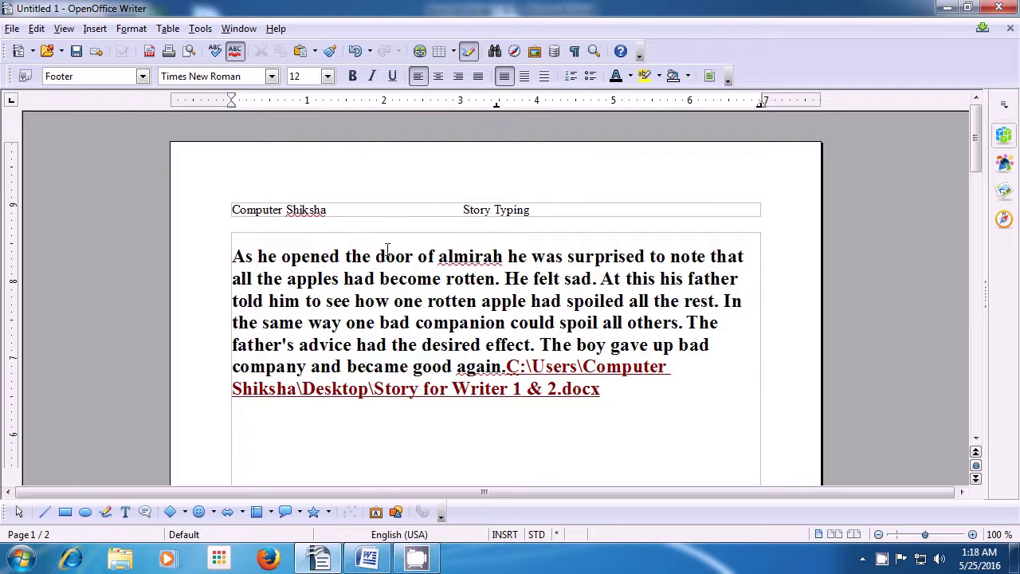
scroll(401, 262, down, 10)
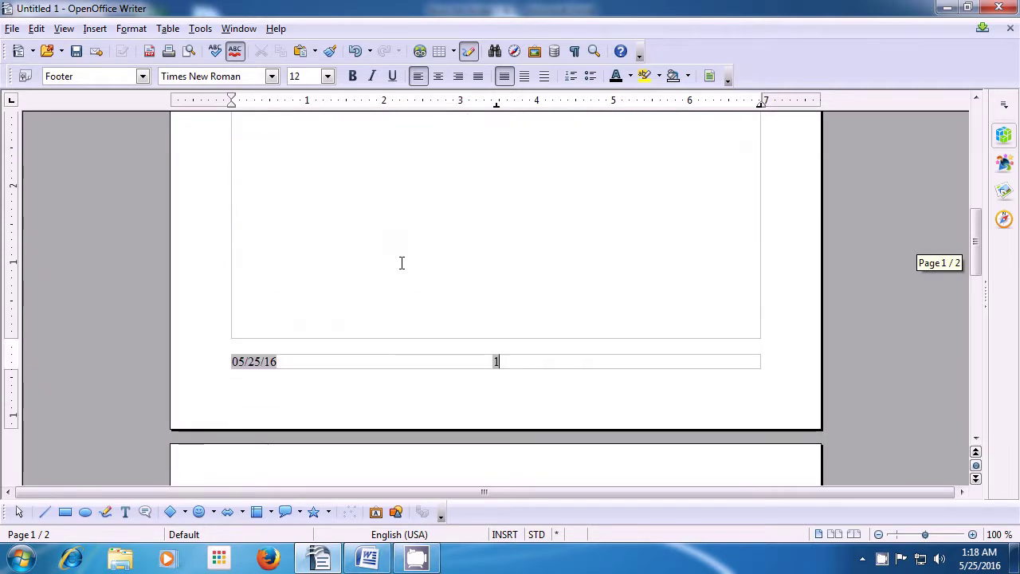
- Insert the Chrysanthemum picture from the Sample Pictures folder below the paragraph
click(558, 298)
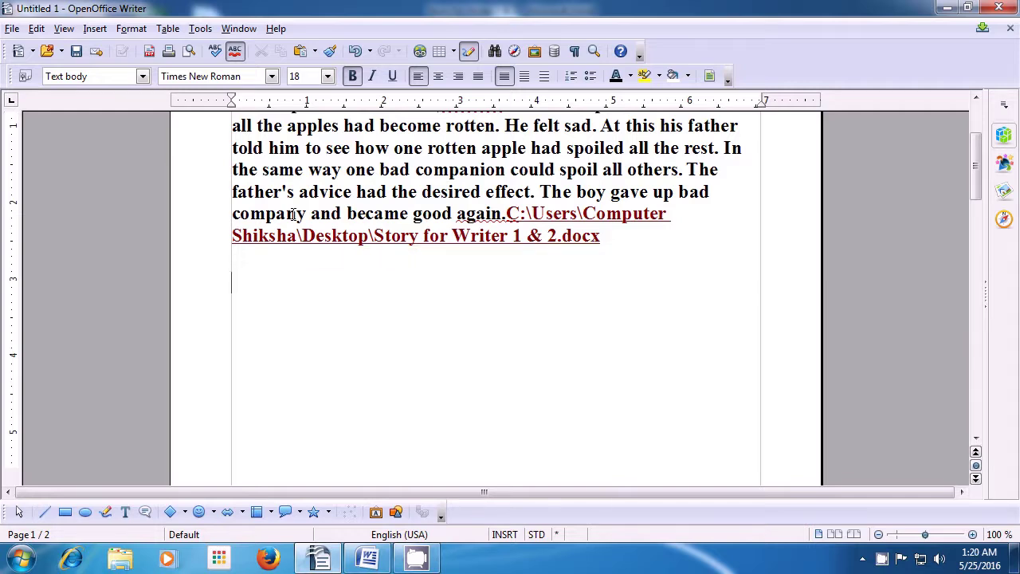
click(94, 29)
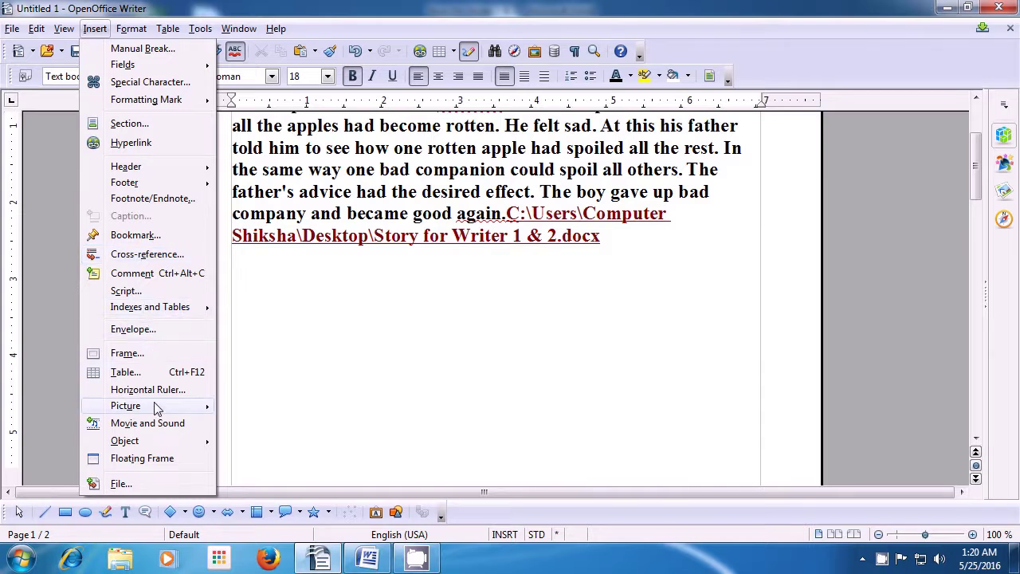
mouse_move(156, 412)
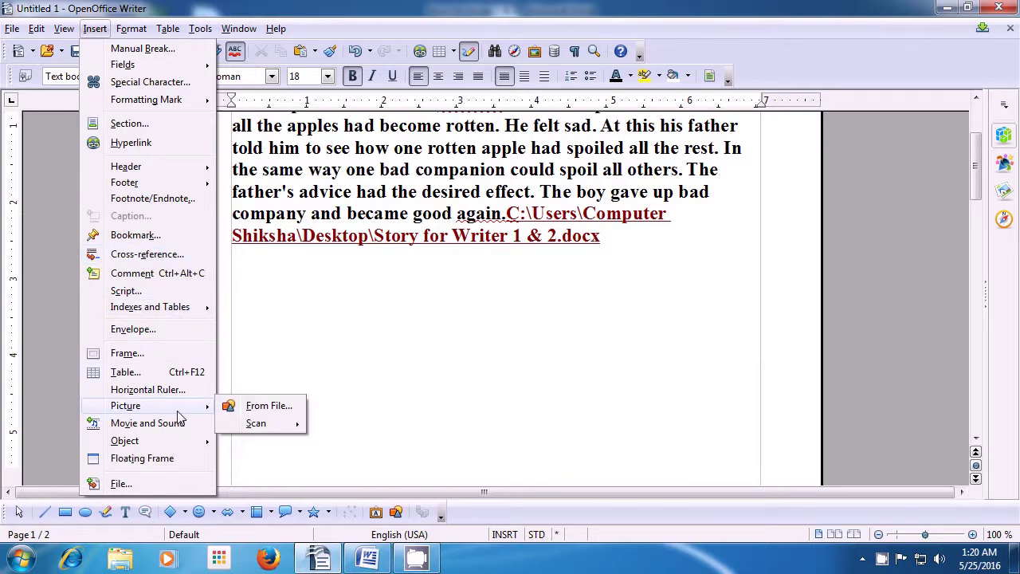
click(234, 408)
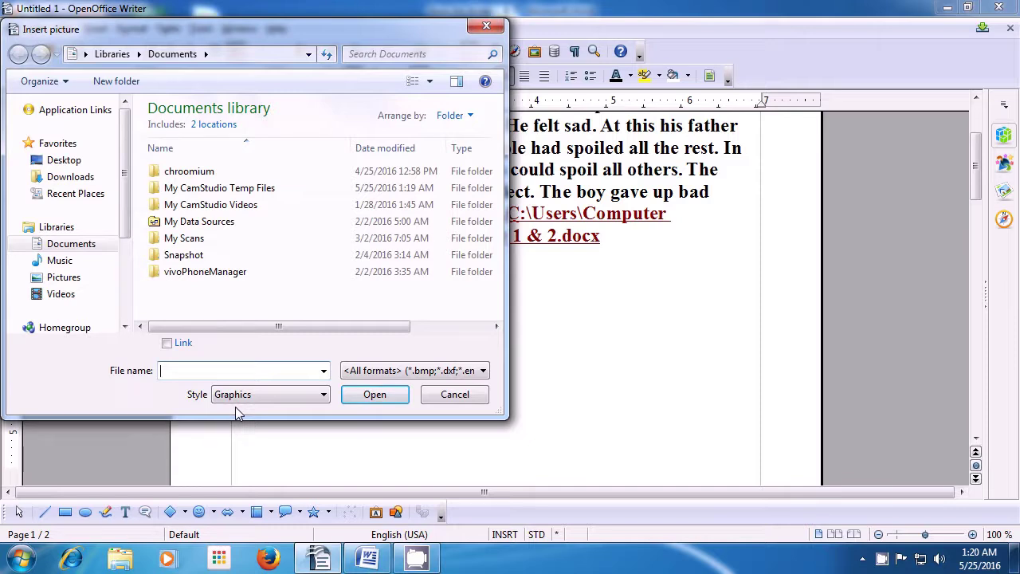
click(82, 281)
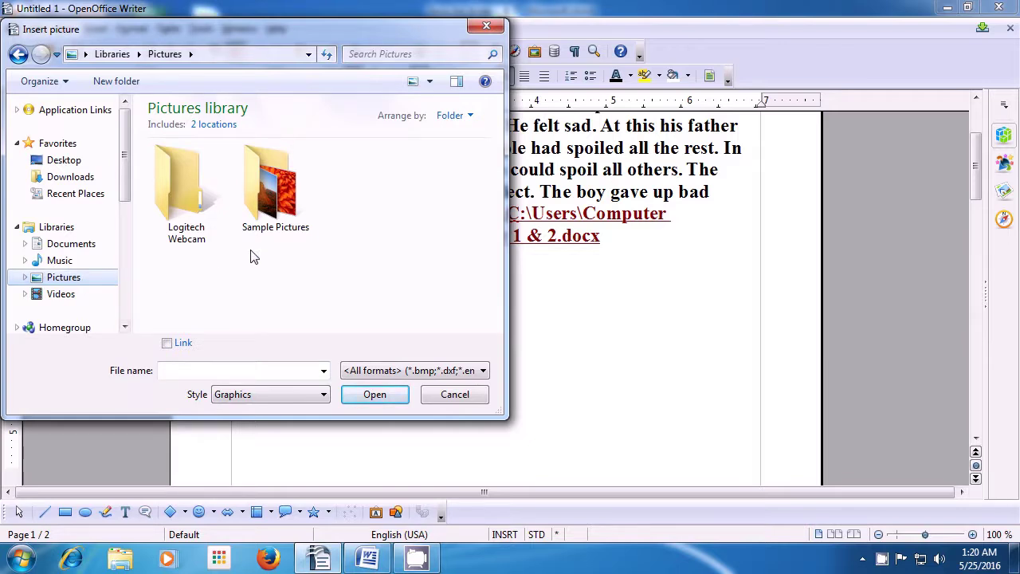
double_click(275, 230)
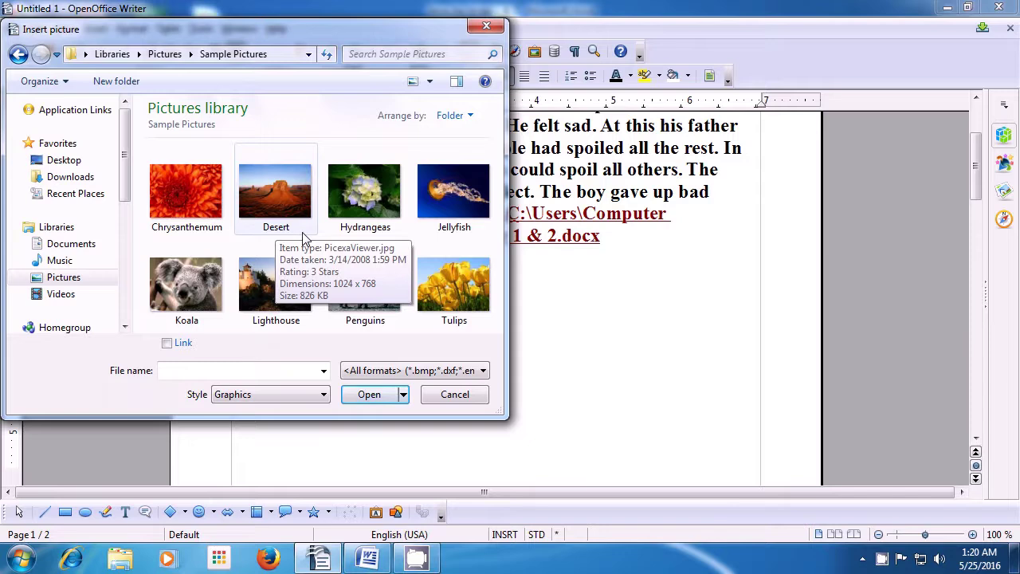
click(207, 230)
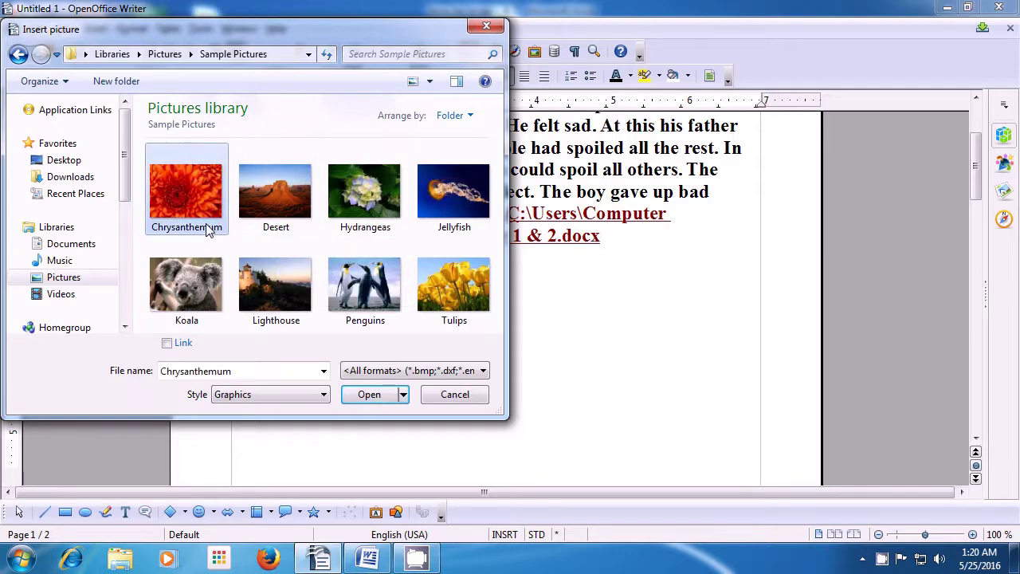
click(352, 396)
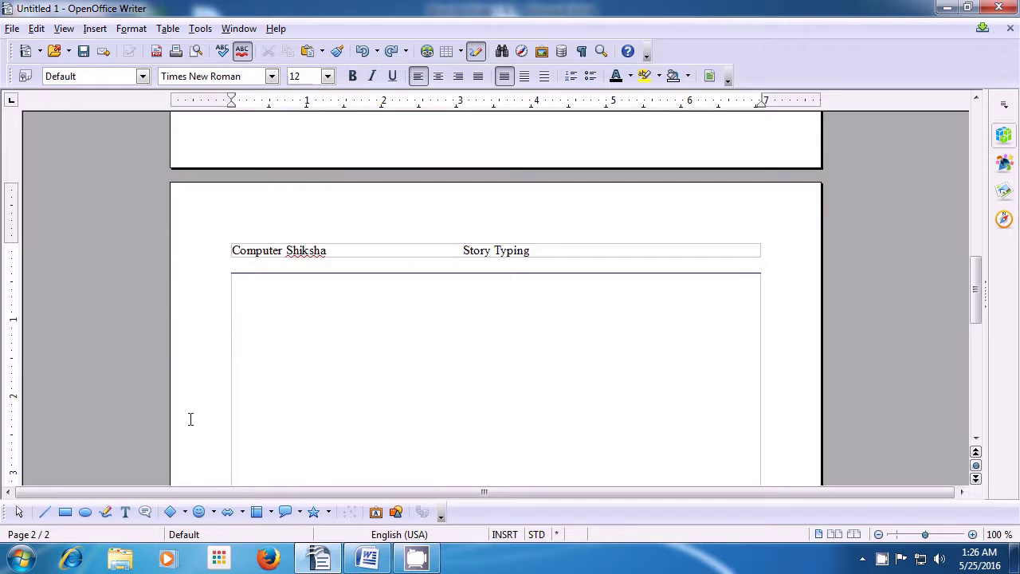
- Draw an ellipse about 2.38 by 2.02 inches near the top of the second page's text area and display the drawing object properties toolbar
click(86, 513)
drag(279, 280, 461, 433)
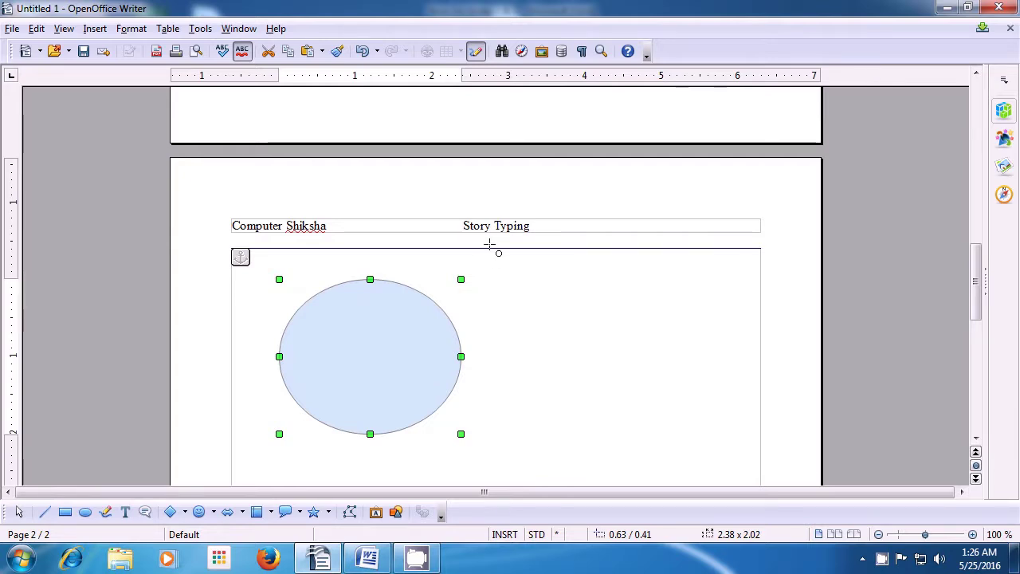
click(64, 30)
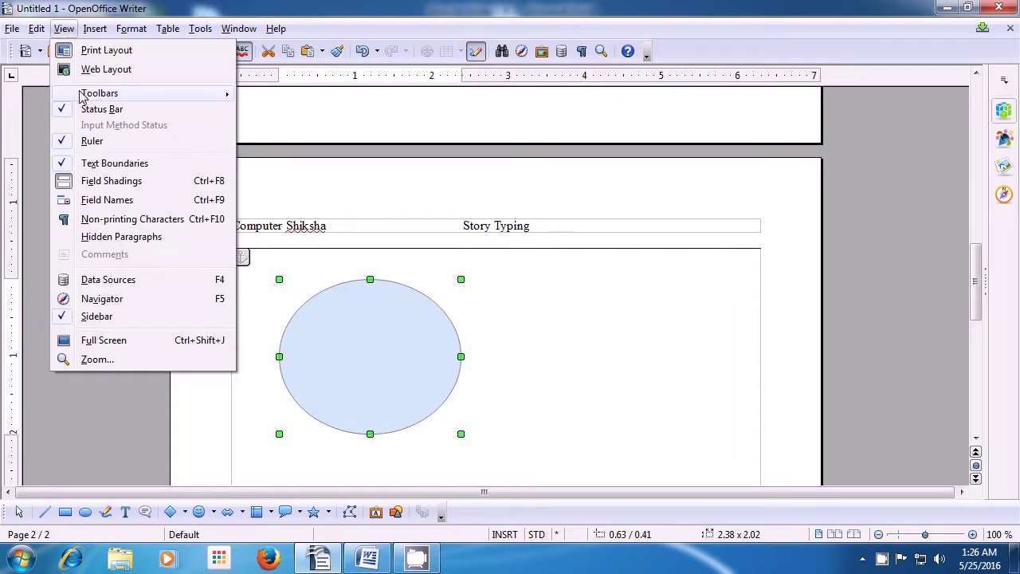
mouse_move(83, 95)
click(280, 155)
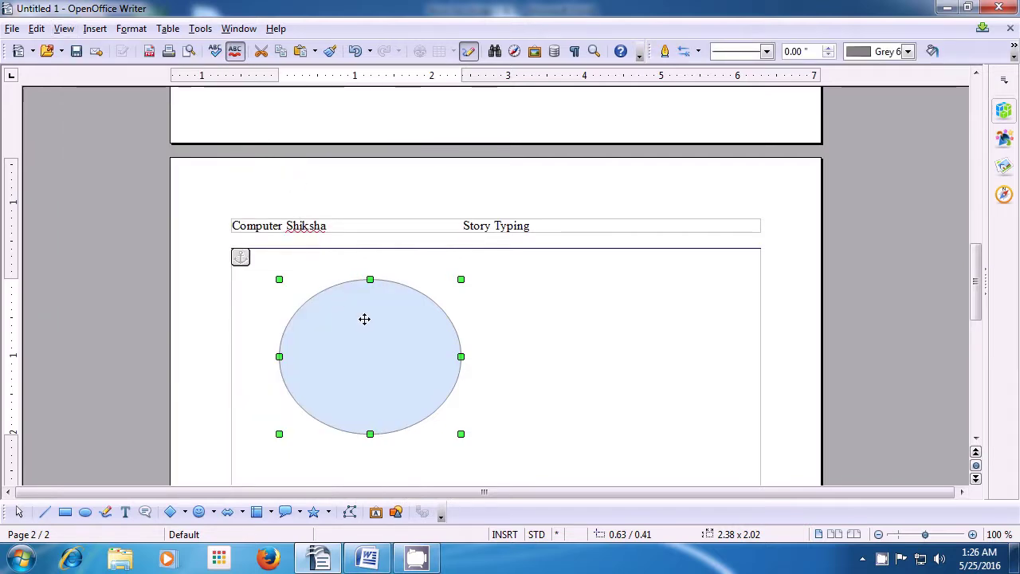
- Place the drawing object properties toolbar on its own row and set the ellipse's line style to 2 Dots 1 Dash
drag(650, 53, 494, 65)
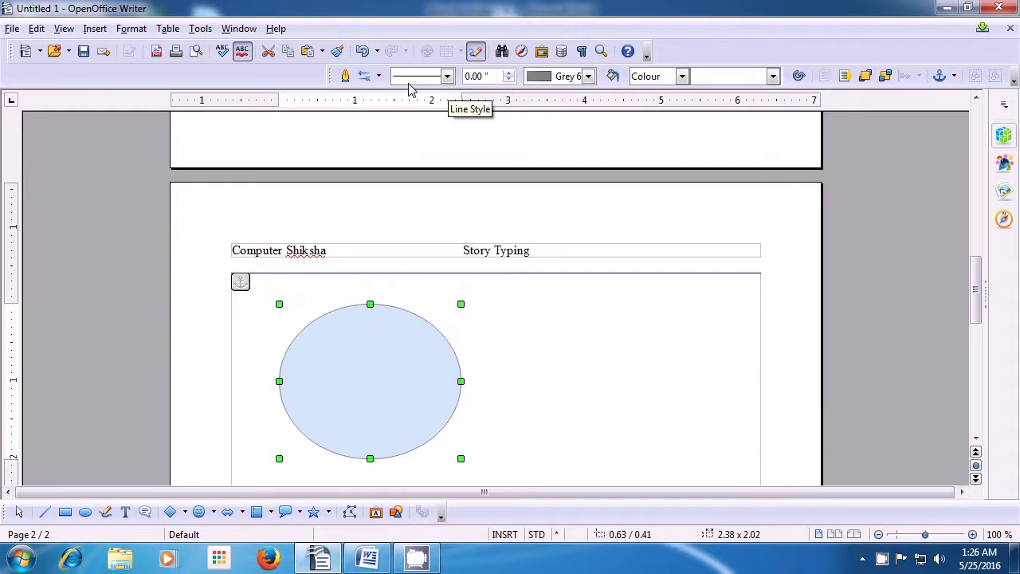
click(447, 76)
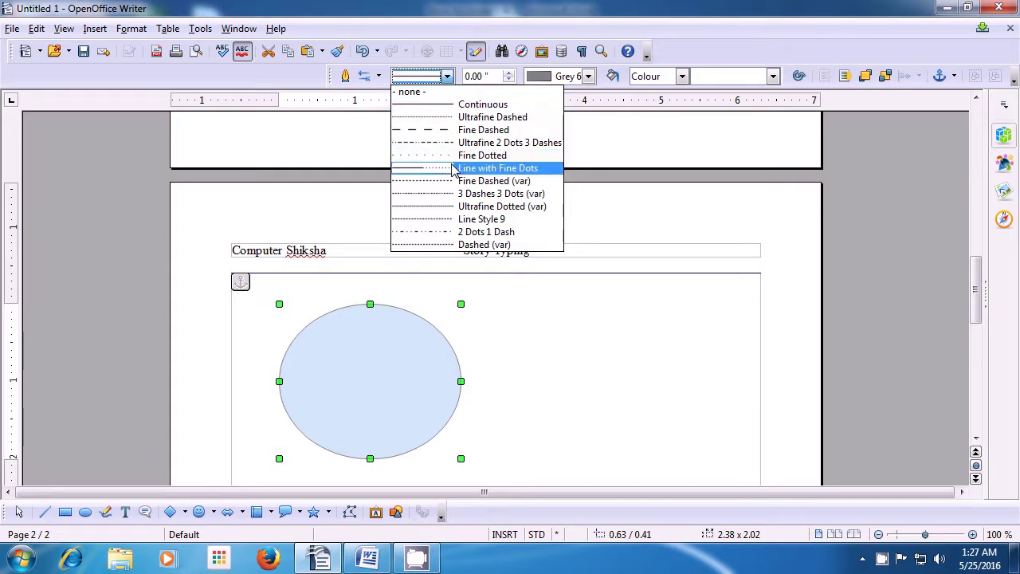
click(443, 232)
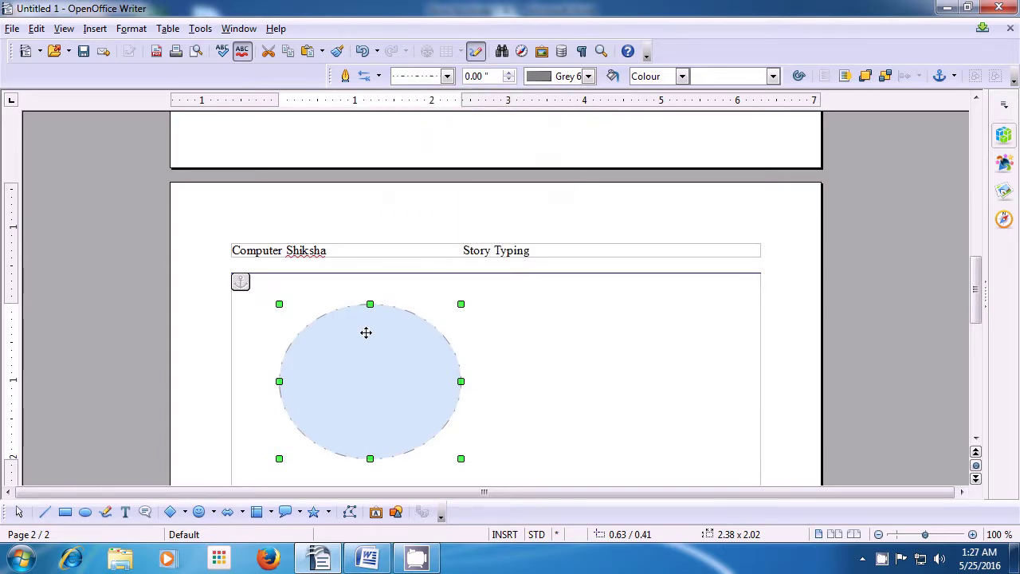
- Set the ellipse's outline width to 0.10 inches and its outline colour to Pink
click(509, 73)
click(508, 73)
click(509, 73)
click(509, 73)
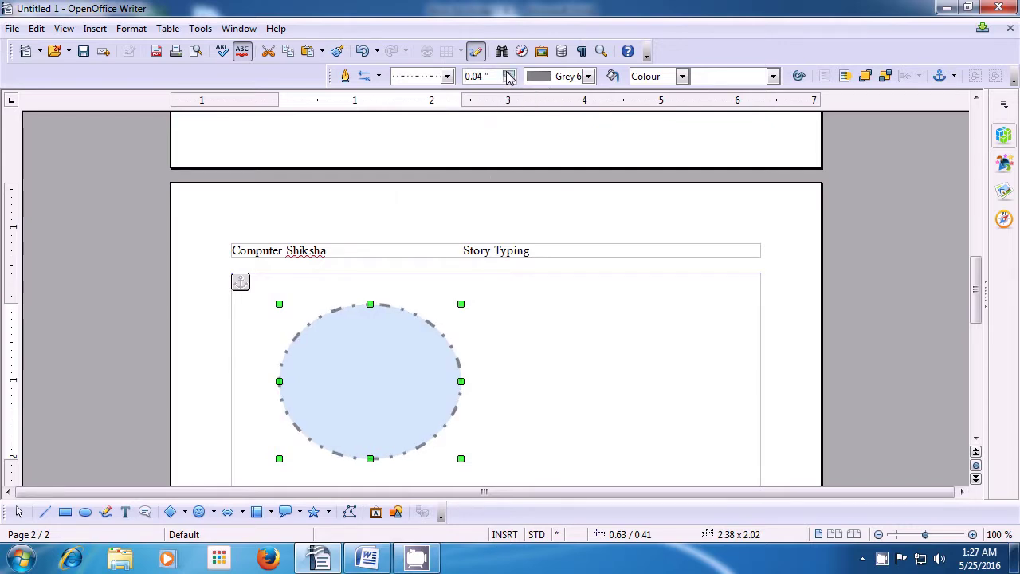
click(508, 73)
click(509, 73)
click(508, 72)
click(508, 73)
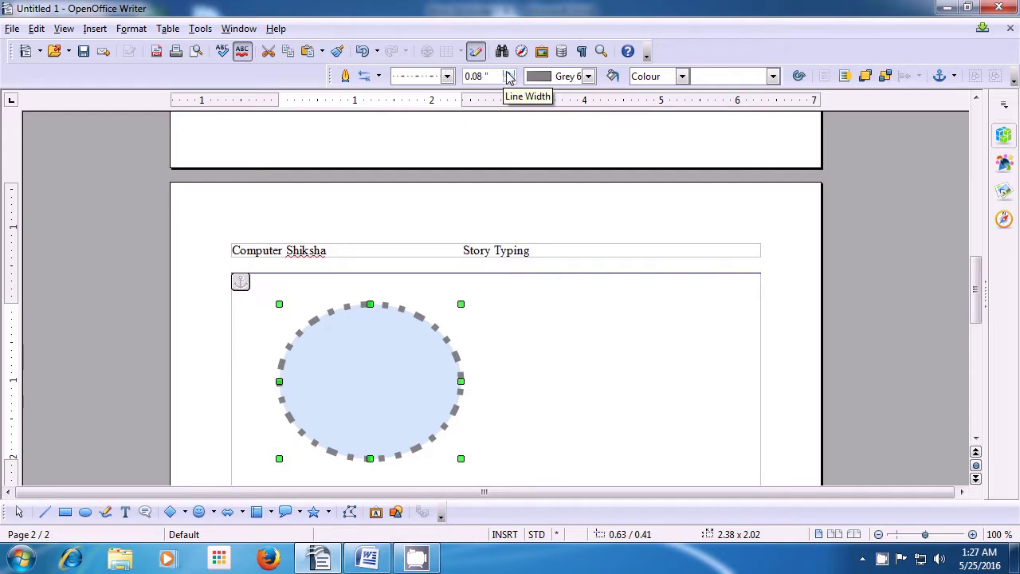
click(509, 72)
click(509, 73)
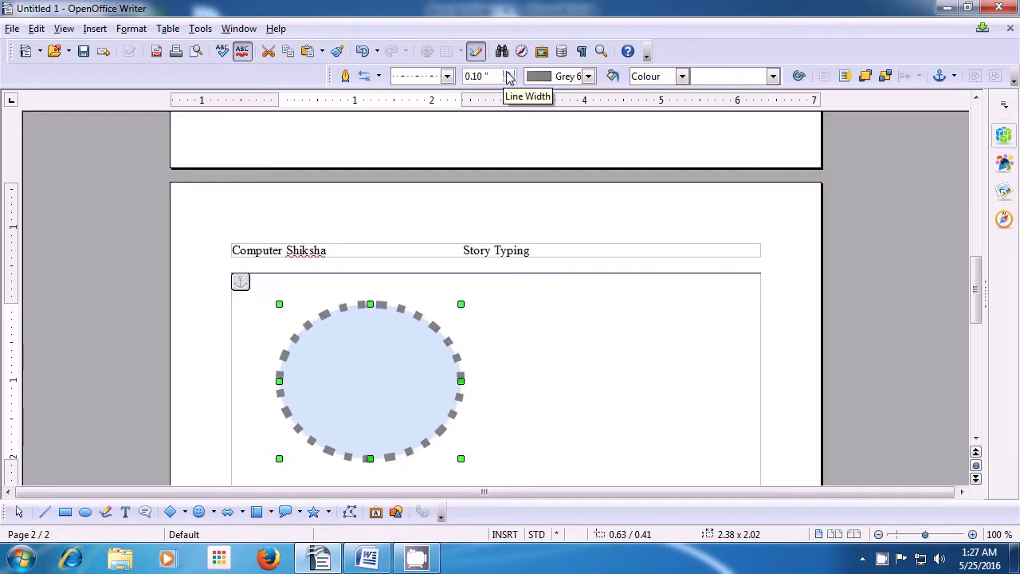
click(588, 76)
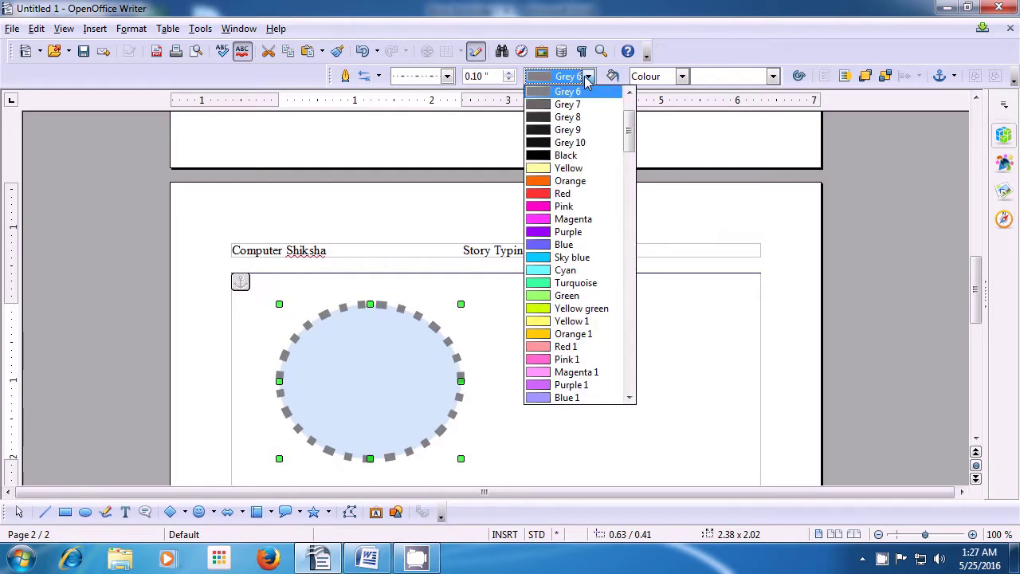
click(567, 211)
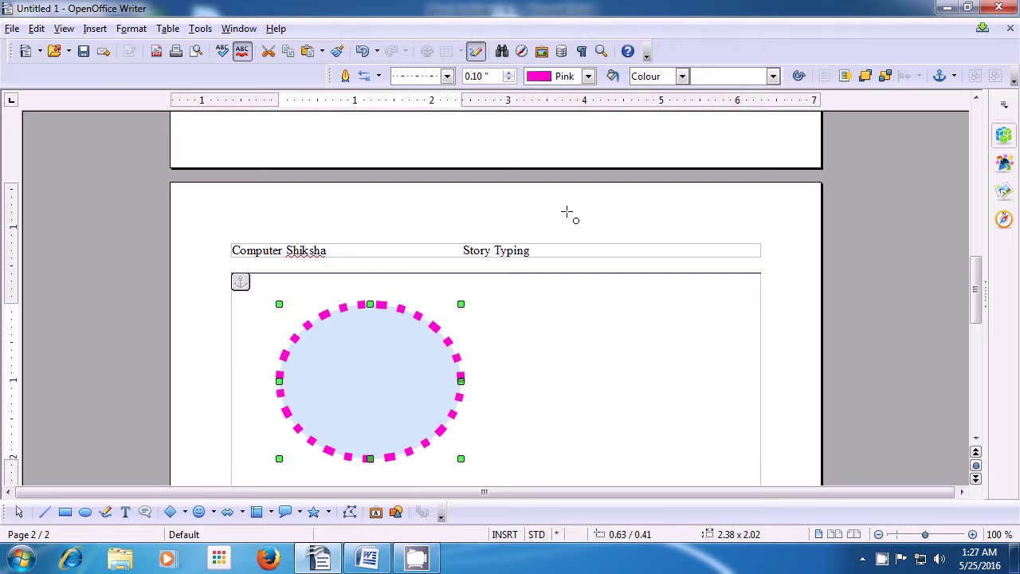
- Fill the ellipse with the solid colour Dark violet, then deselect and reselect it to check its properties toolbar
click(611, 77)
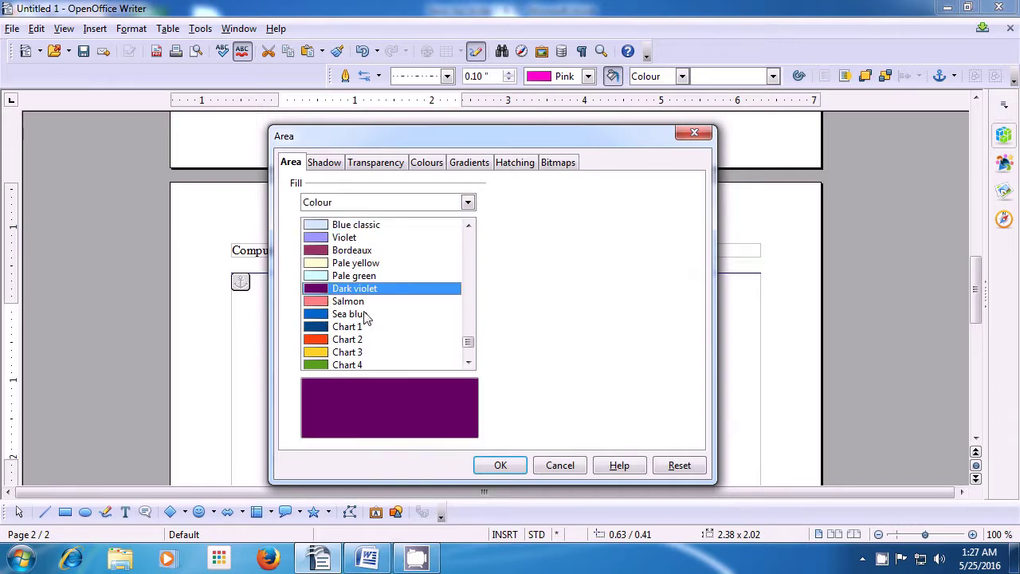
click(502, 466)
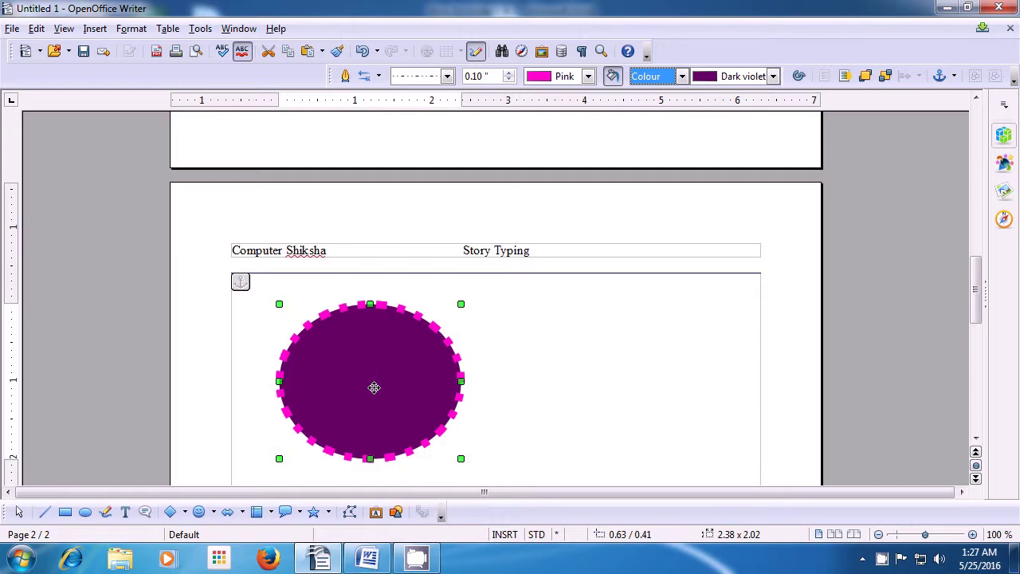
click(651, 416)
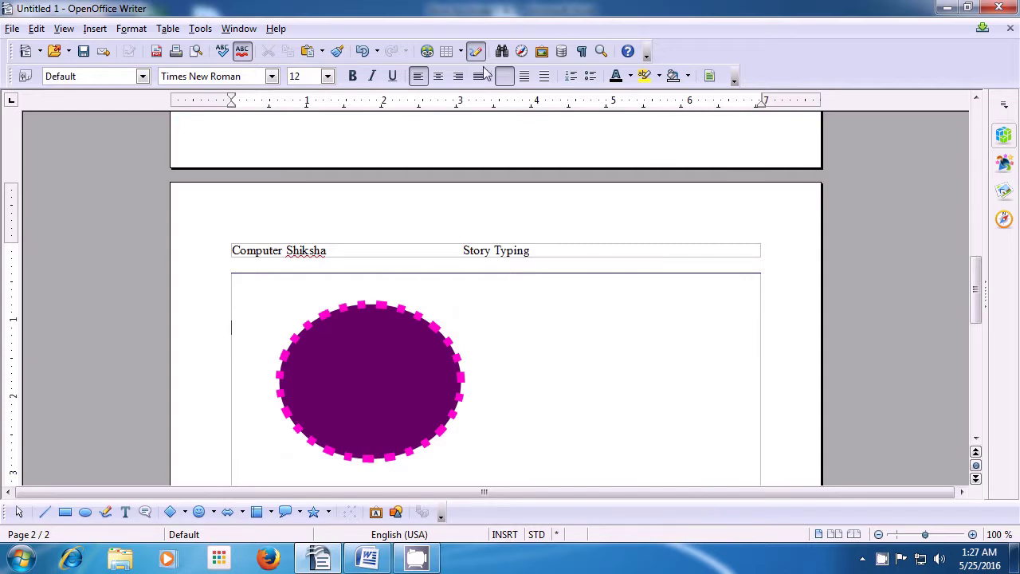
click(417, 405)
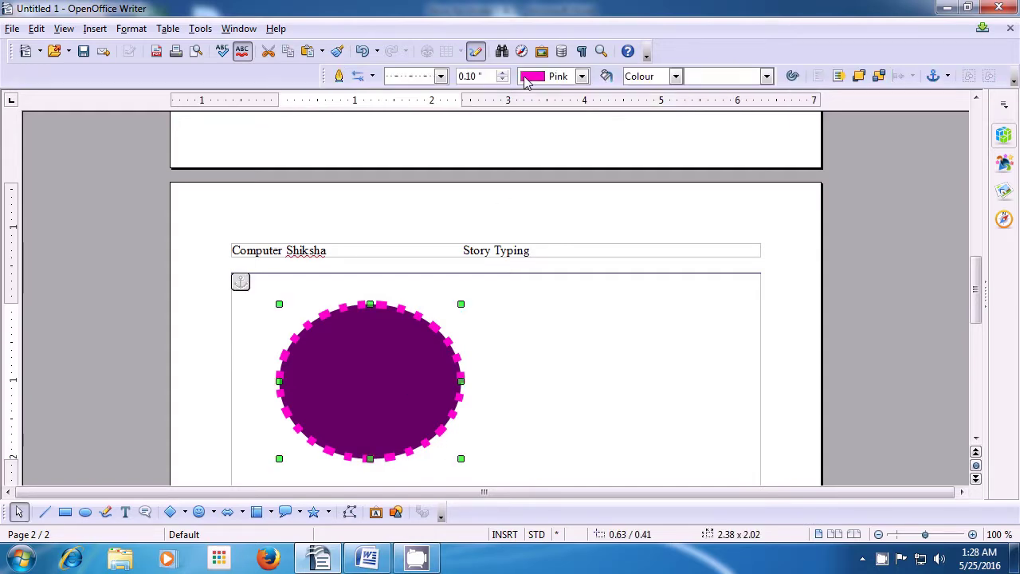